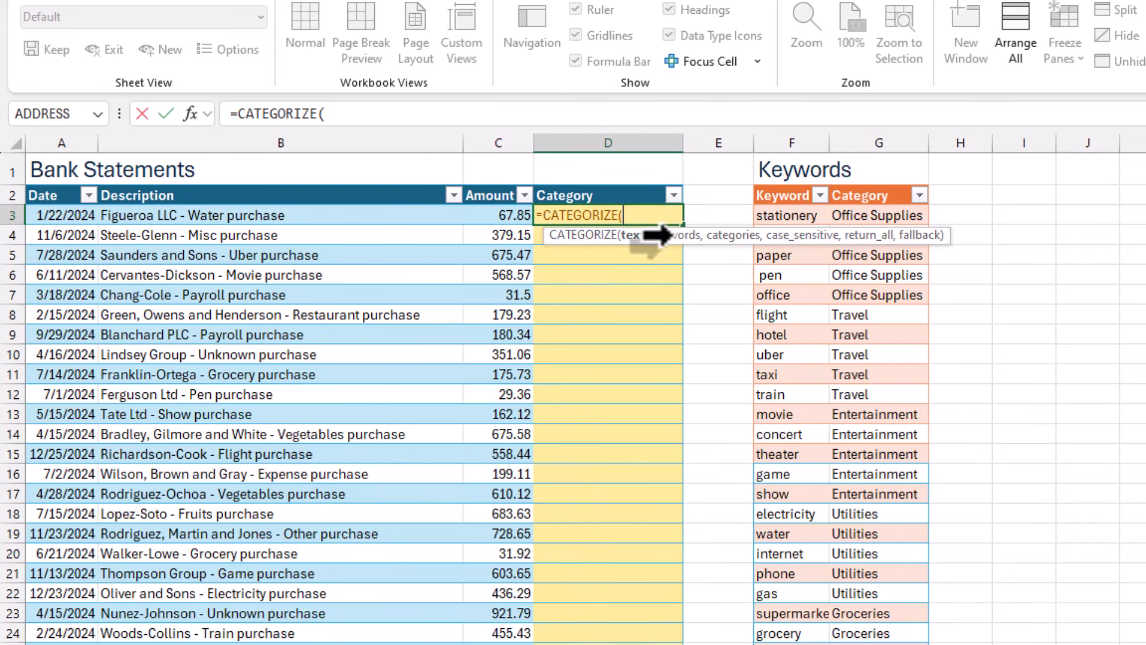
pyautogui.click(360, 213)
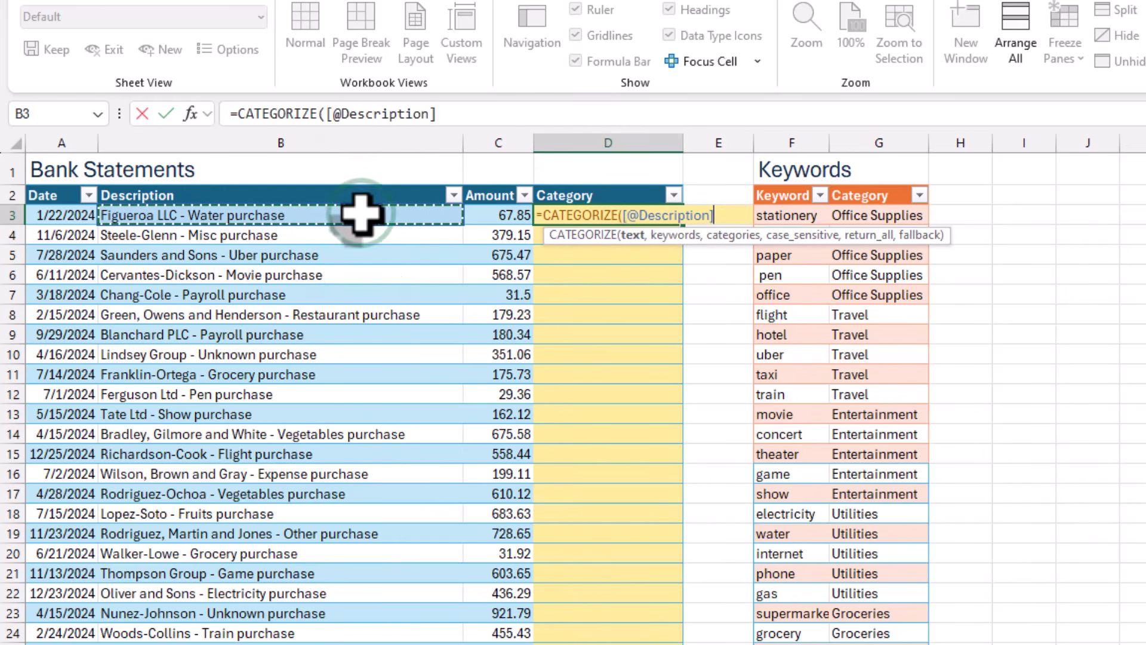
pyautogui.write(',')
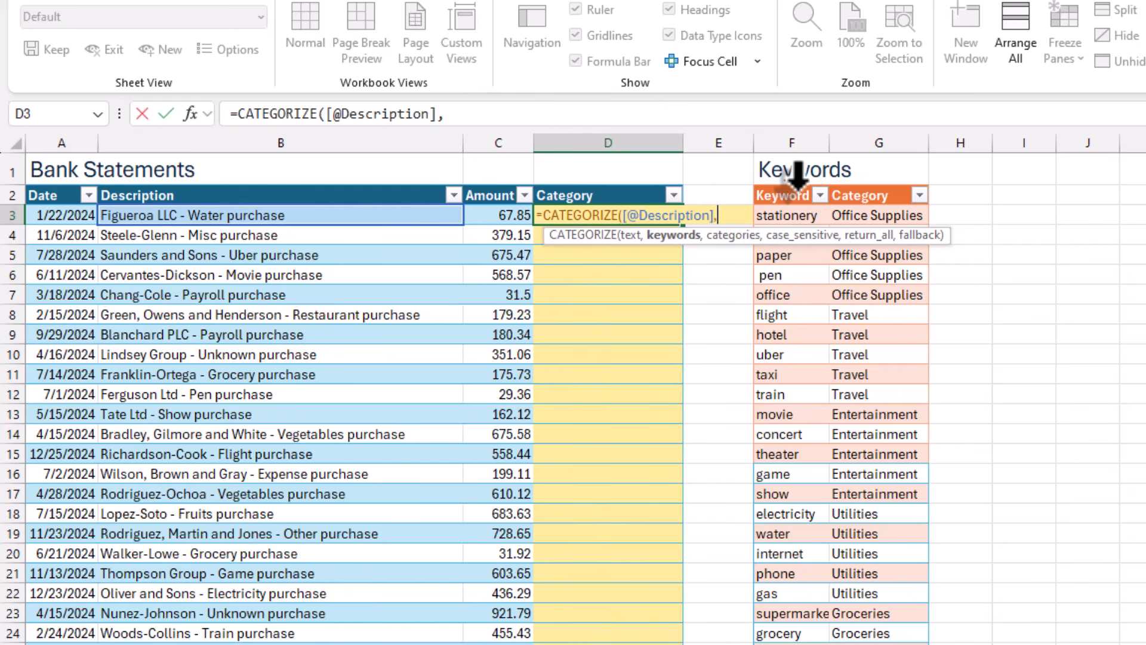
pyautogui.click(798, 186)
pyautogui.write(',')
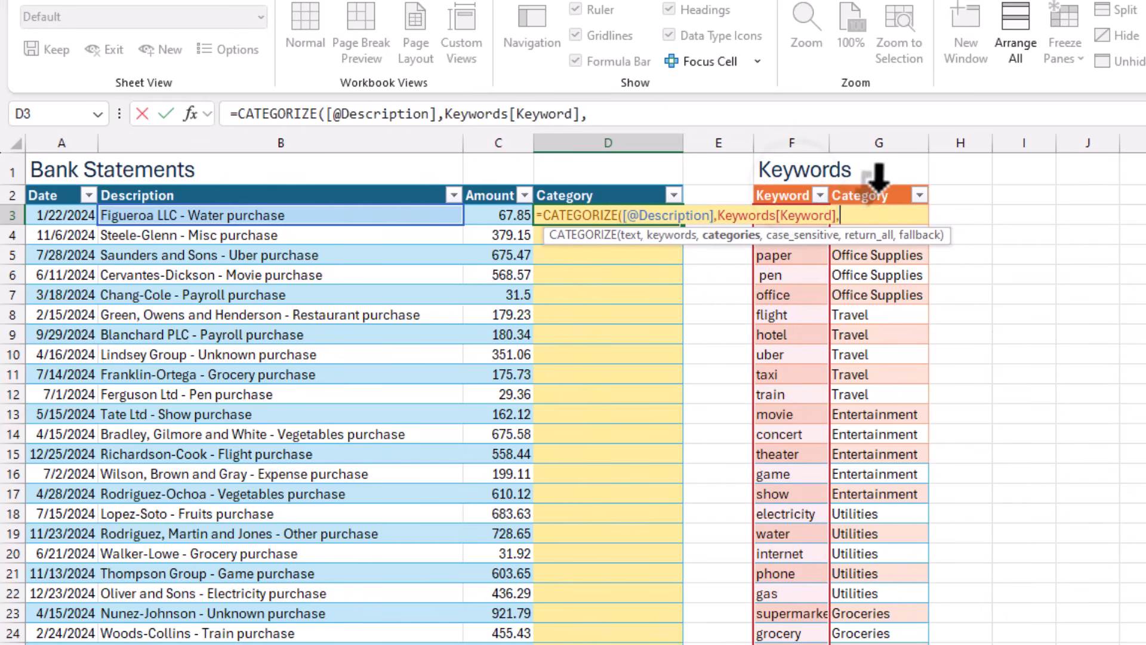
pyautogui.click(875, 188)
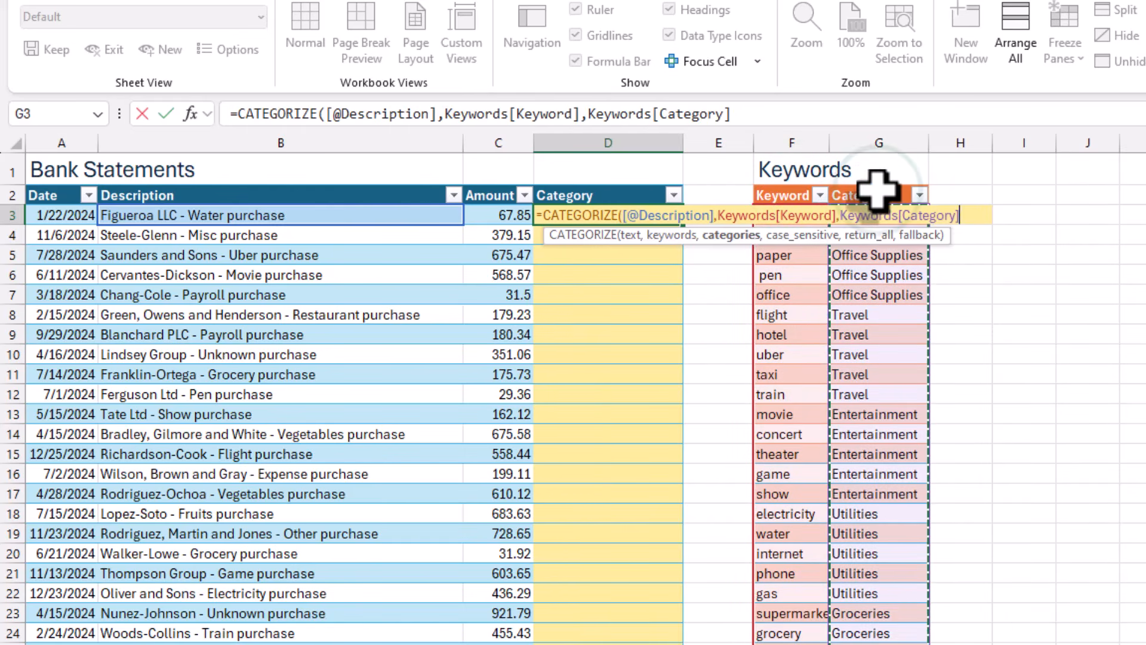
pyautogui.write(',0,0,"Other')
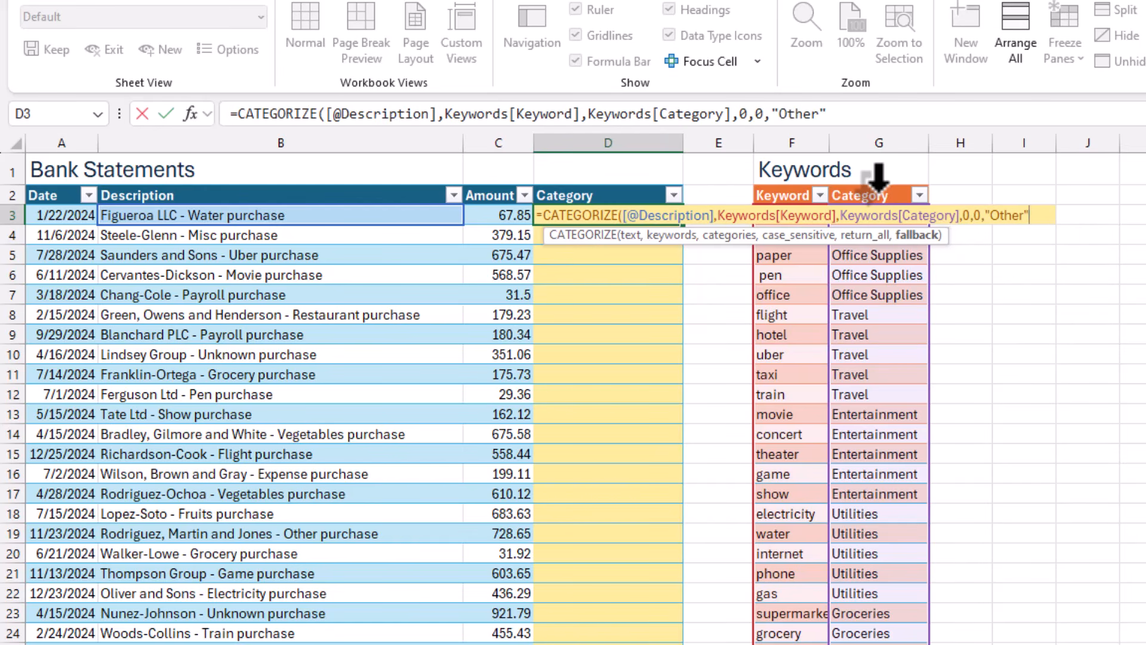
pyautogui.press('Return')
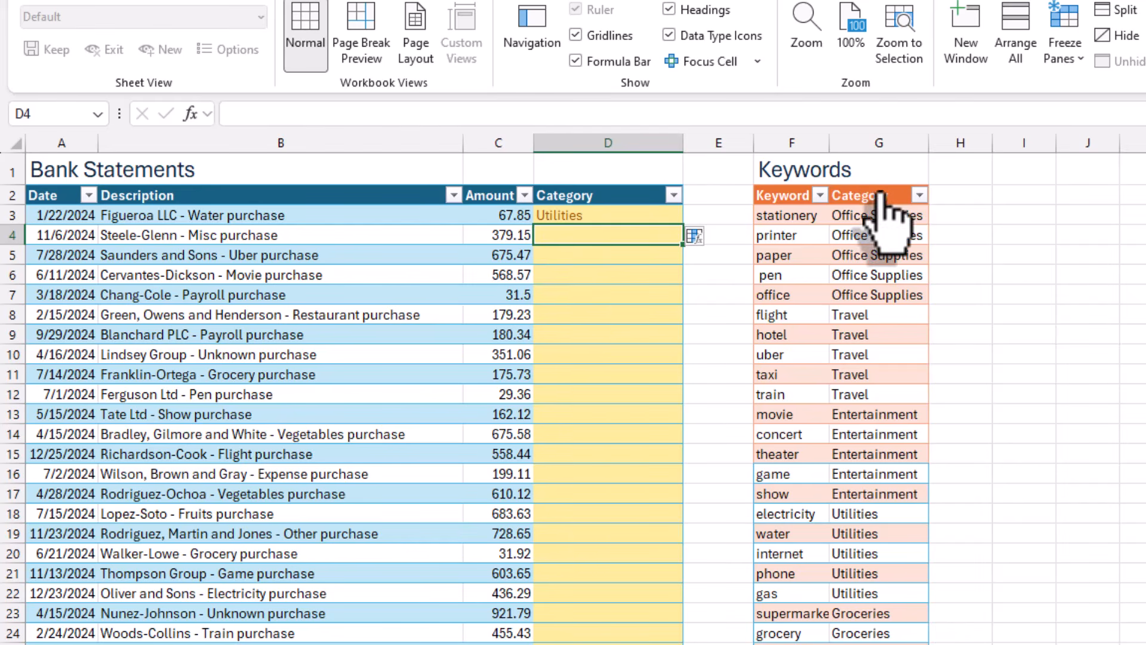
# Fill the whole Category column of the Bank Statements table with the CATEGORIZE formula and look through the assigned categories
pyautogui.click(709, 238)
pyautogui.click(733, 257)
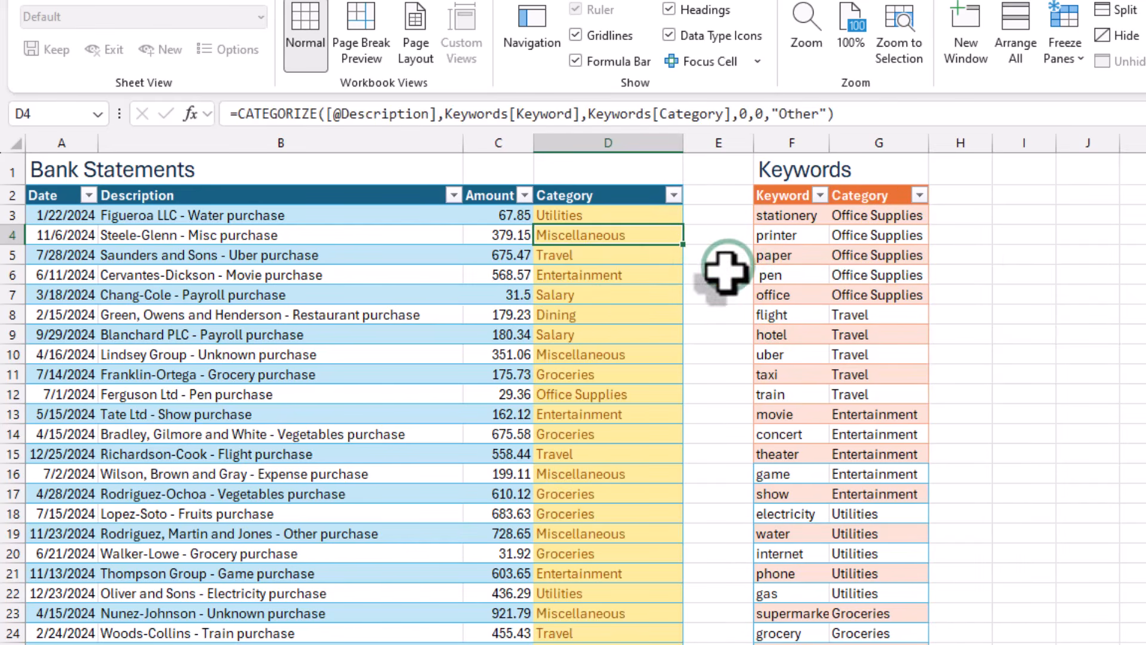
pyautogui.scroll(-17, 634, 440)
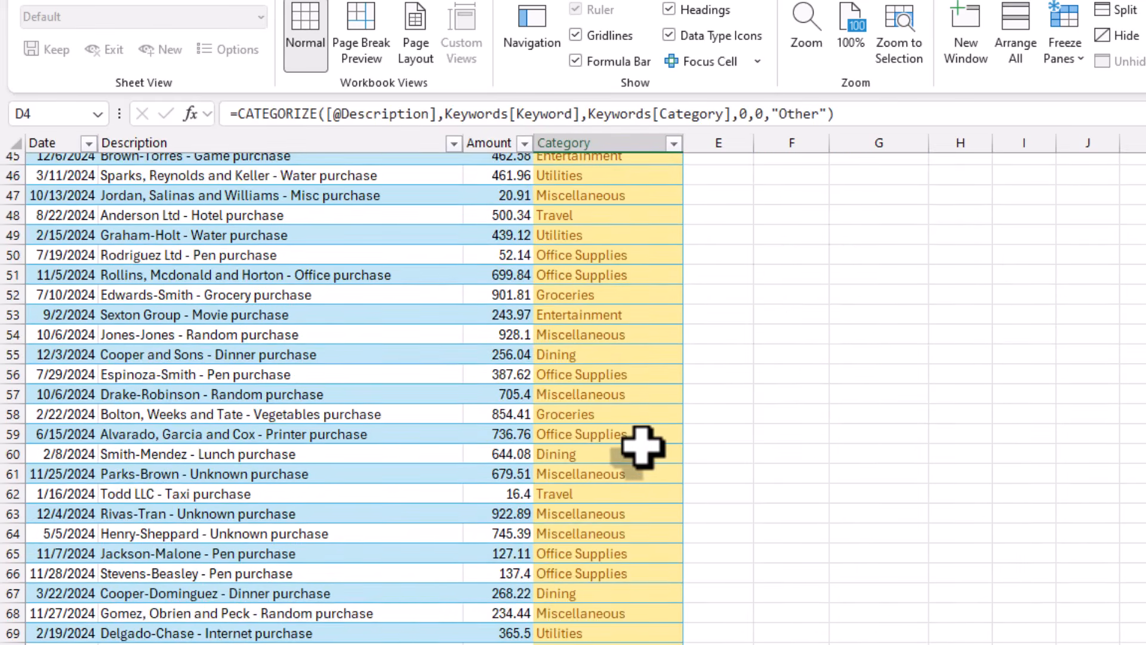
pyautogui.scroll(-6, 642, 446)
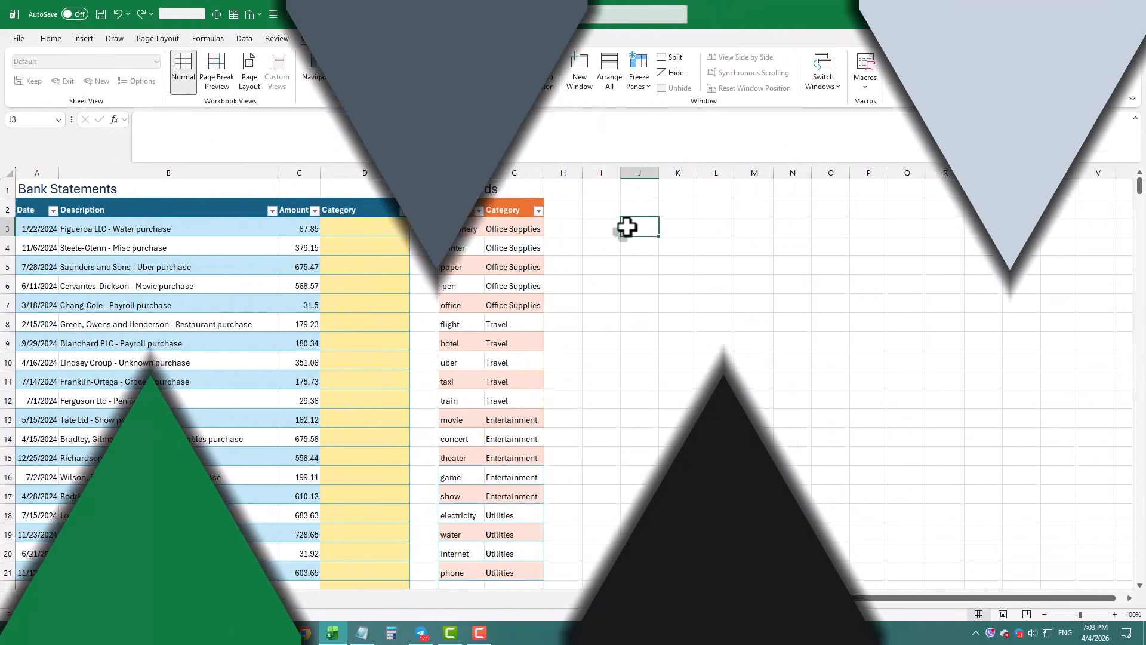
pyautogui.write('=')
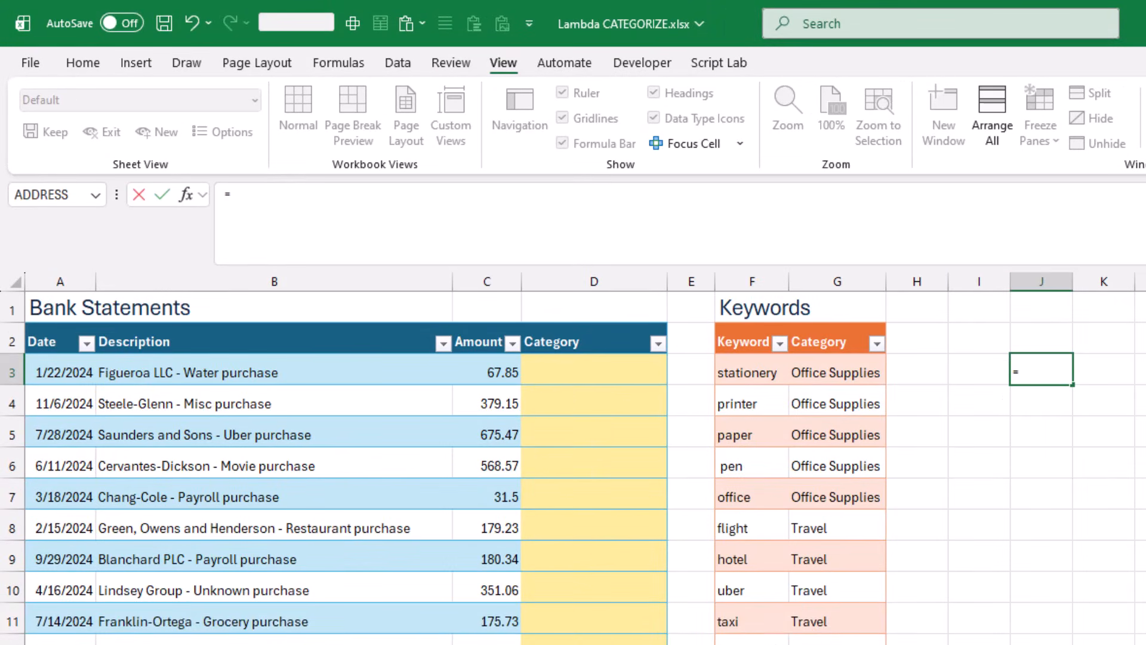
pyautogui.write('ea')
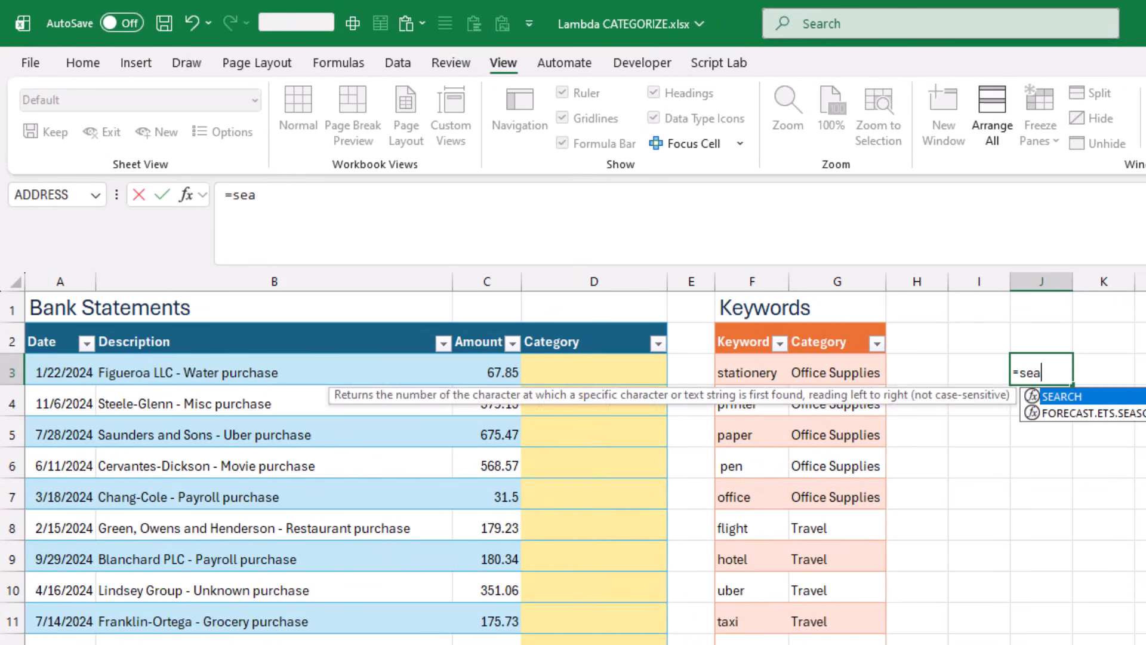
pyautogui.write('rch(')
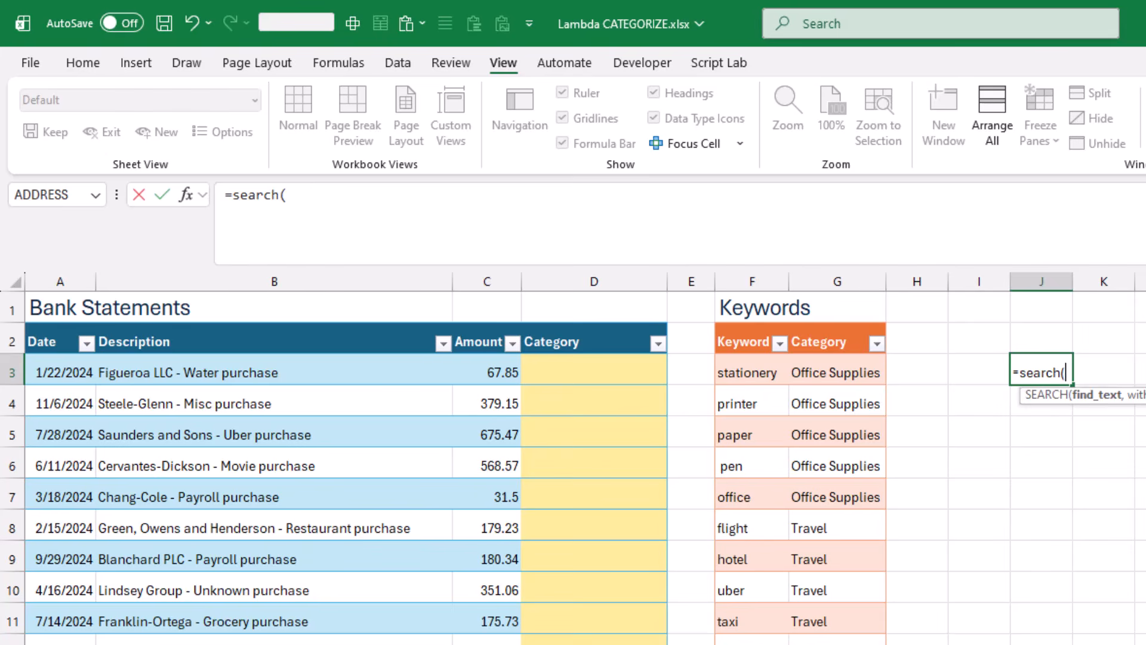
pyautogui.click(741, 316)
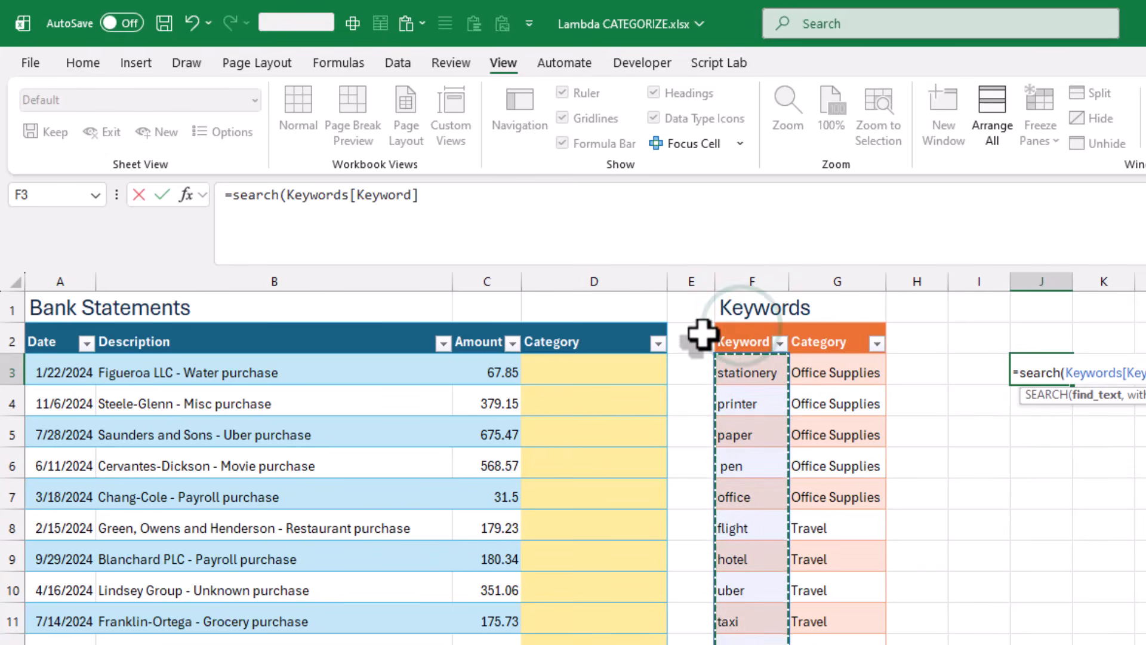
pyautogui.write(',')
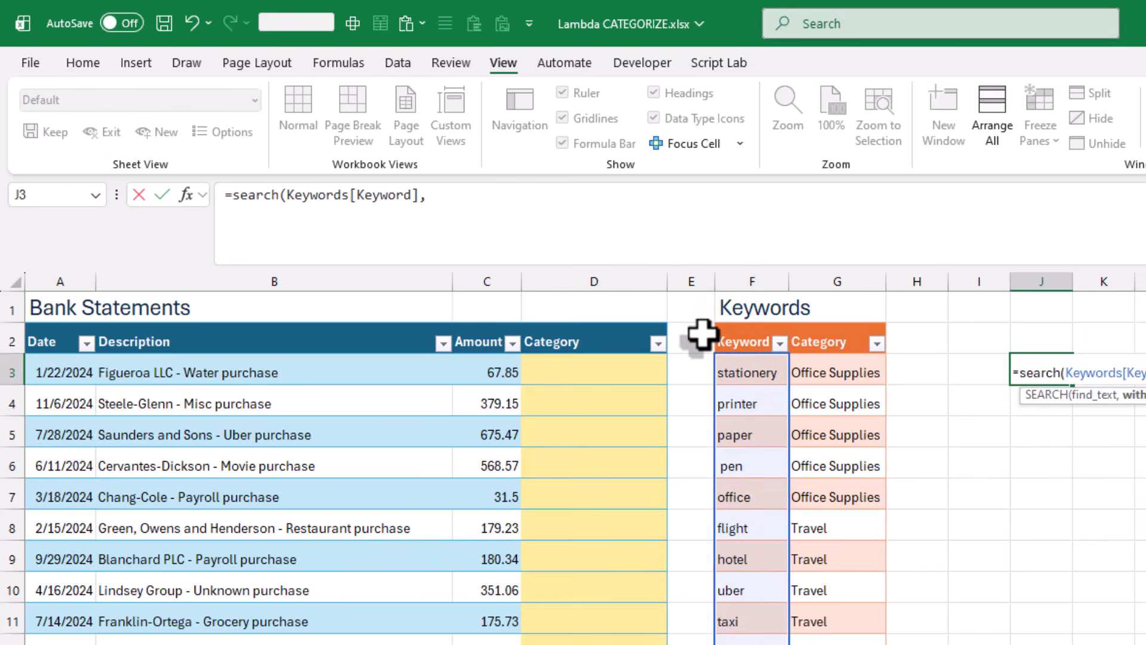
pyautogui.click(304, 370)
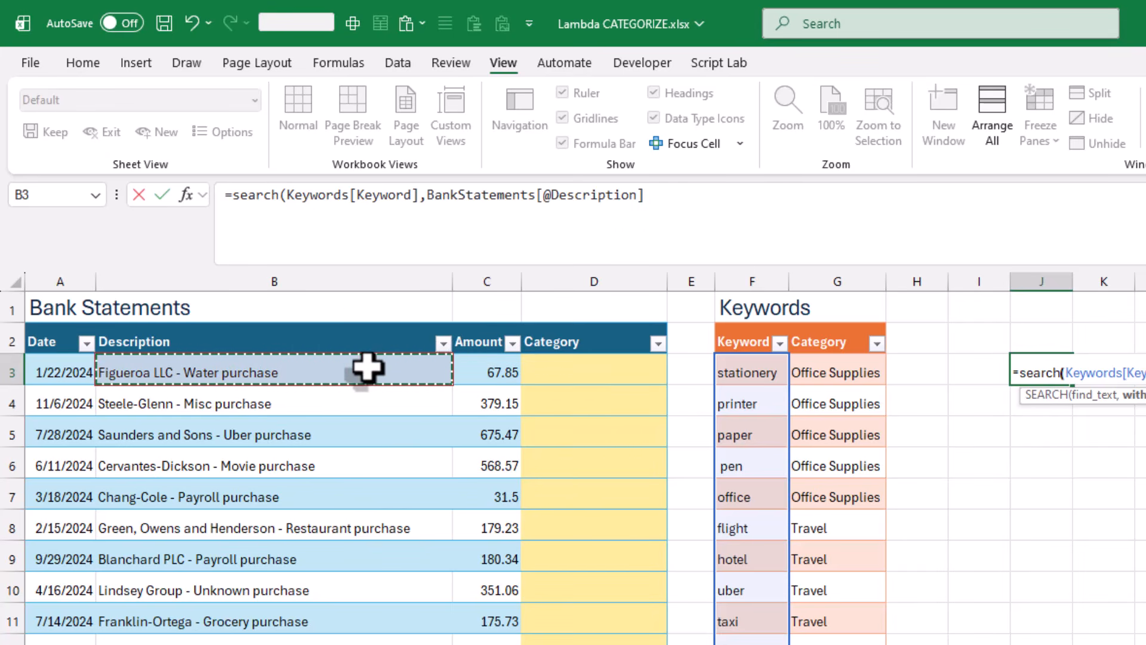
pyautogui.write(')')
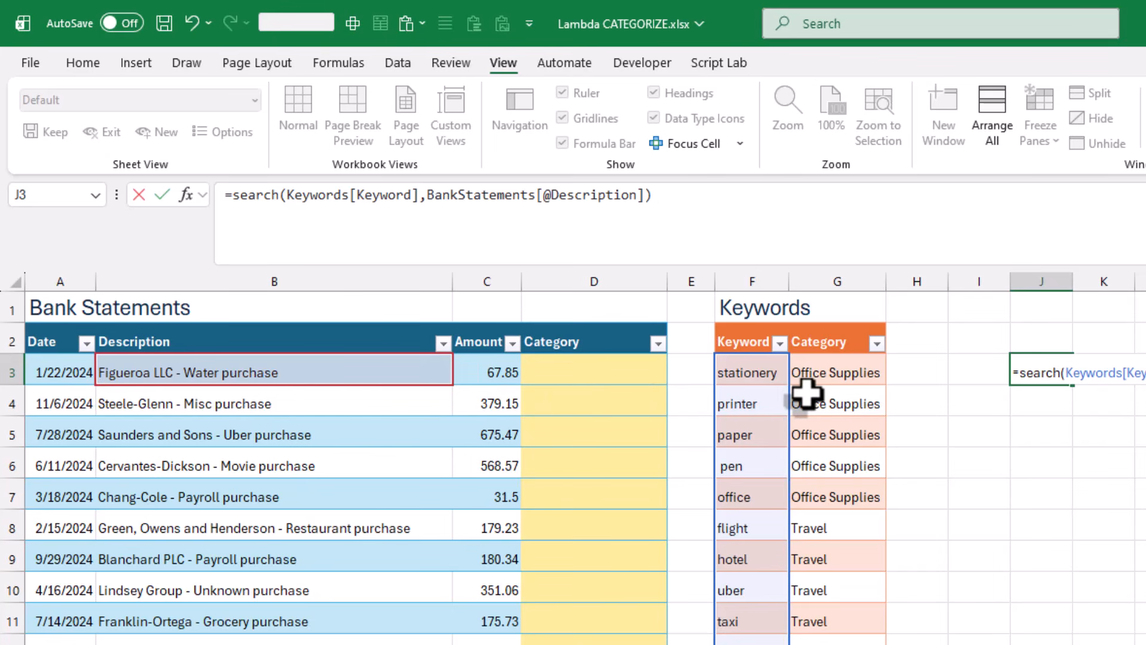
pyautogui.press('Return')
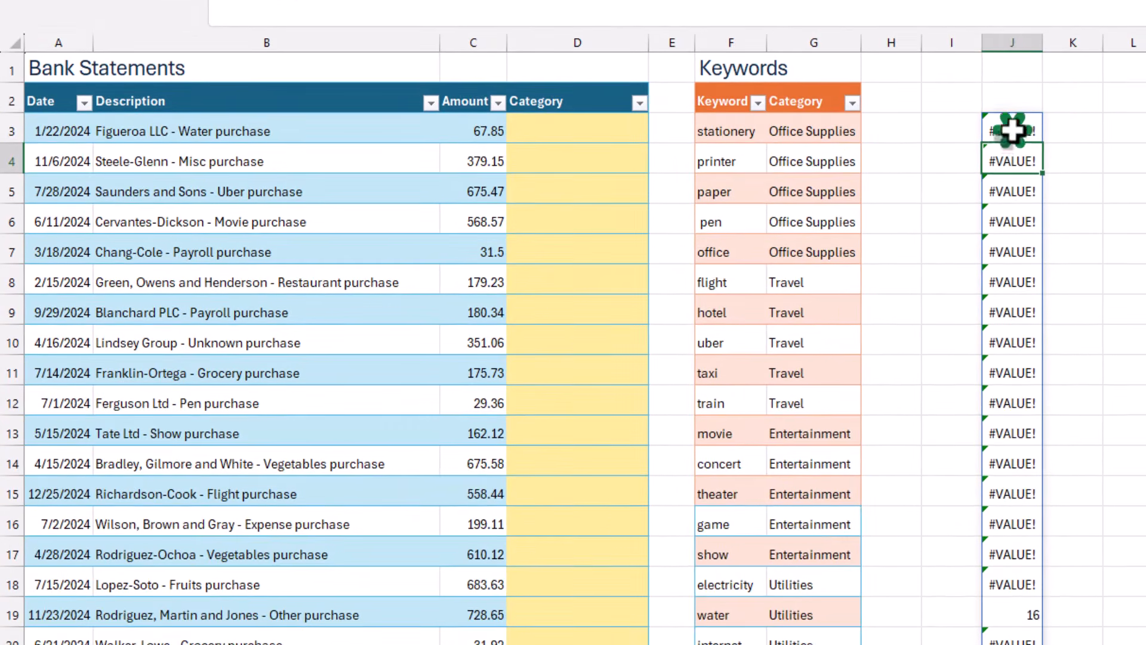
# Wrap the SEARCH formula in J3 in ISNUMBER
pyautogui.click(1013, 146)
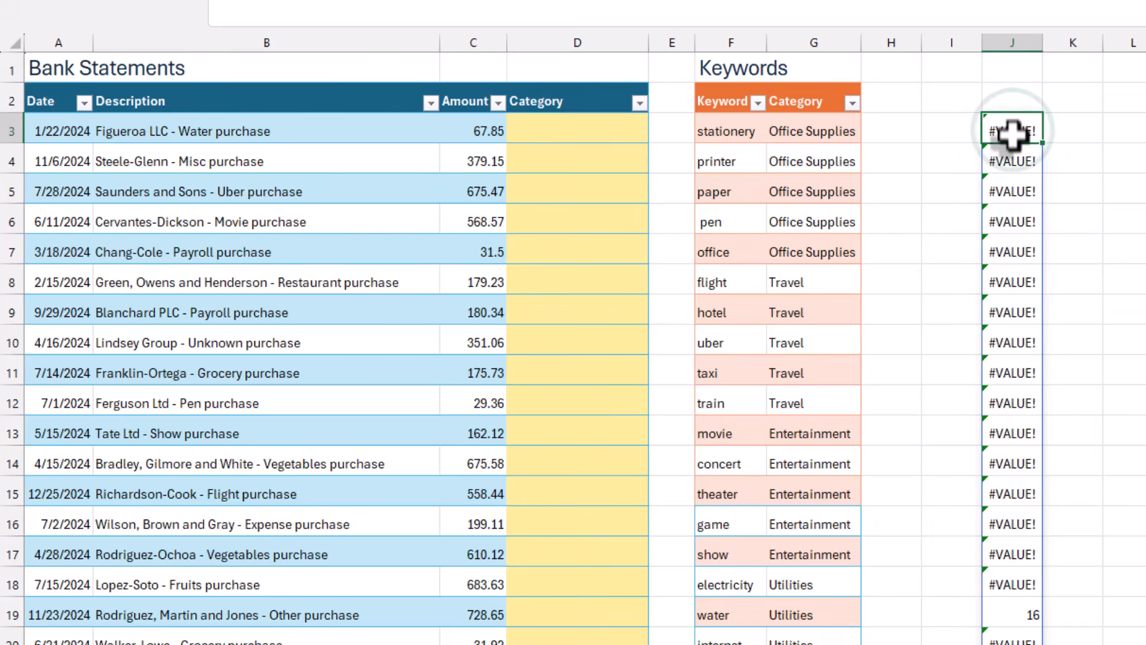
pyautogui.click(1021, 616)
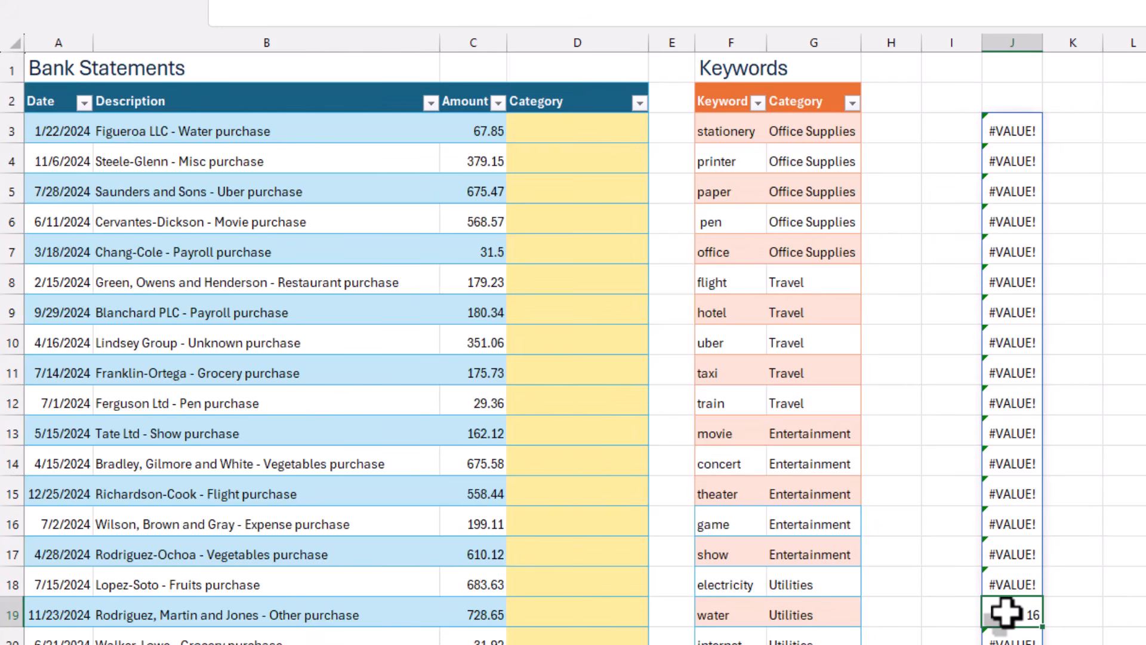
pyautogui.click(1006, 612)
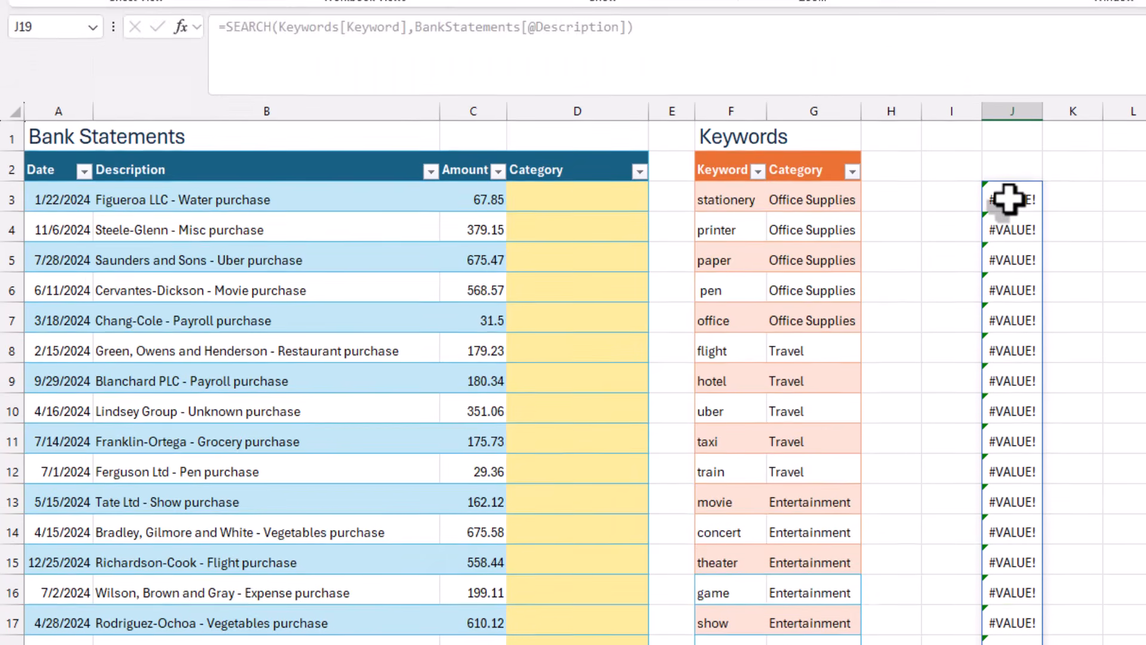
pyautogui.click(1009, 131)
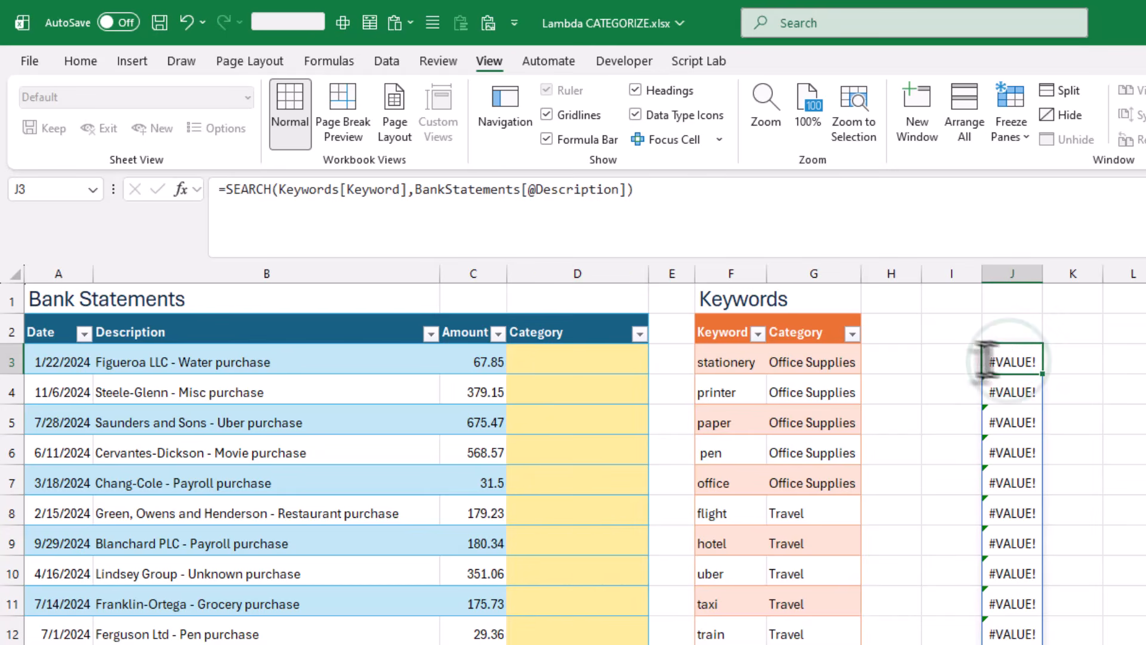
pyautogui.click(222, 189)
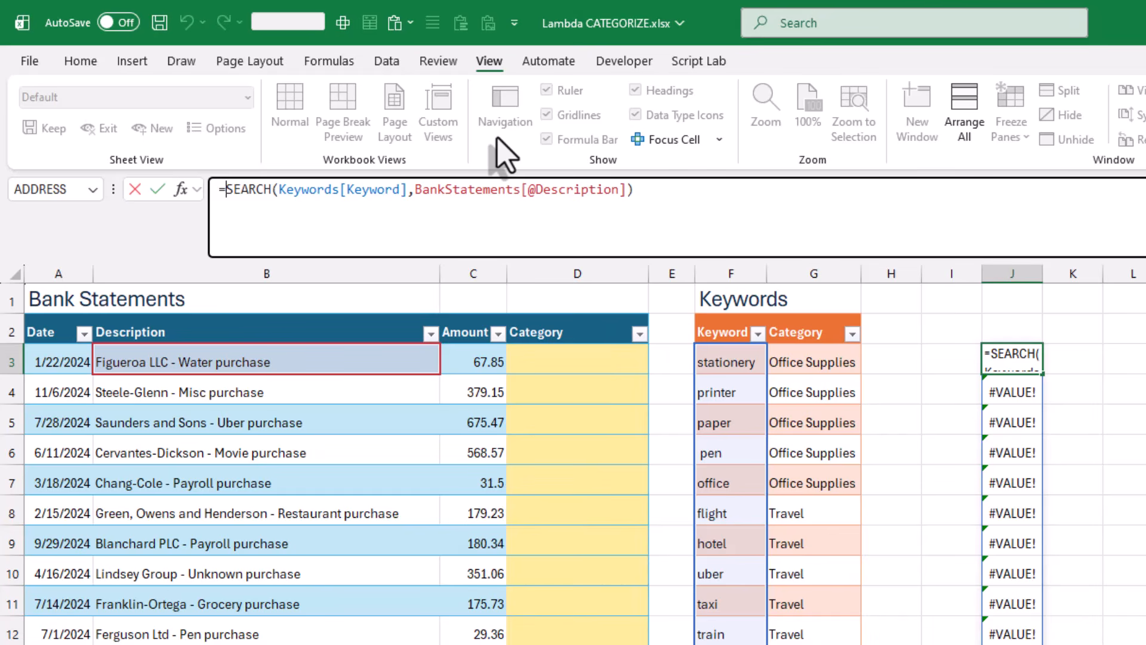
pyautogui.write('is')
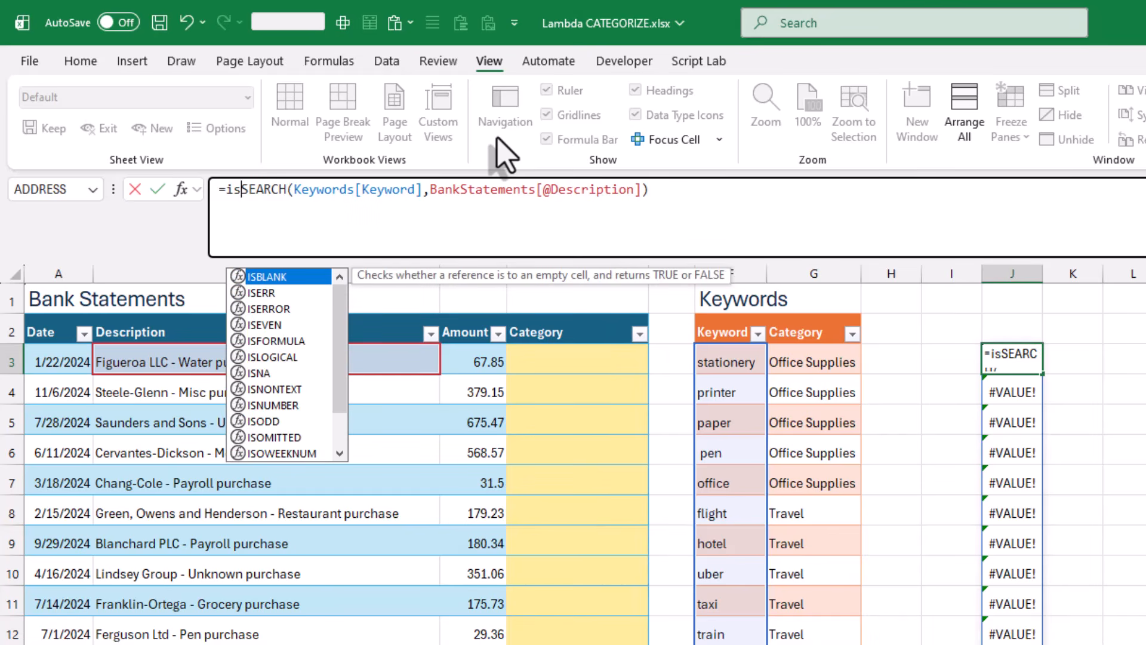
pyautogui.write('numbe')
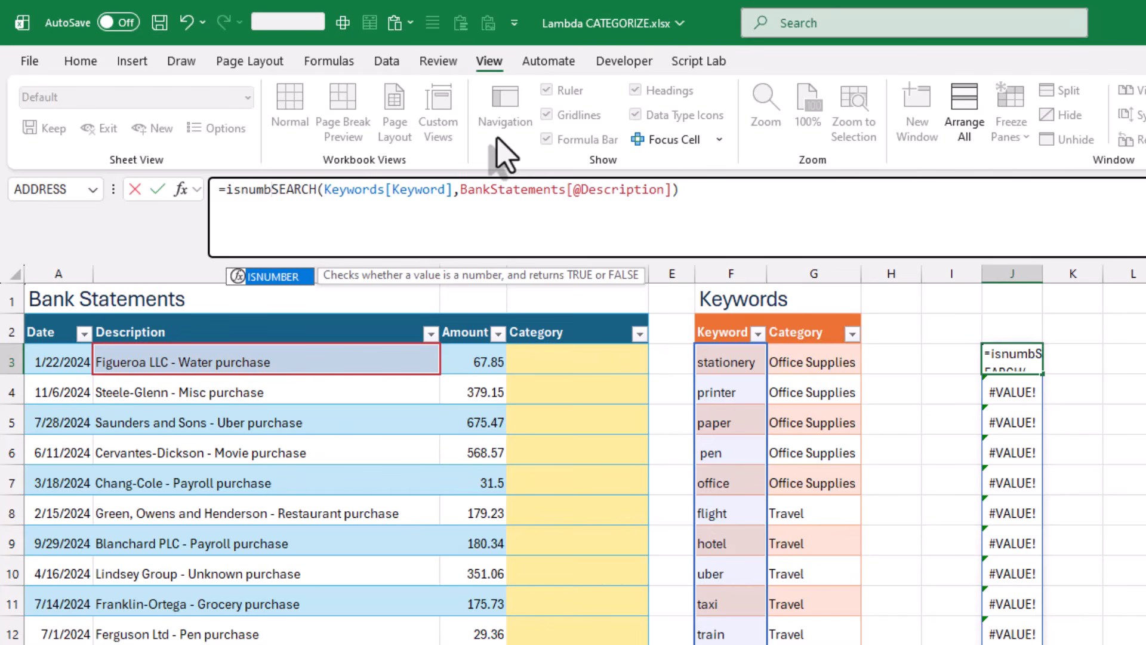
pyautogui.write('r')
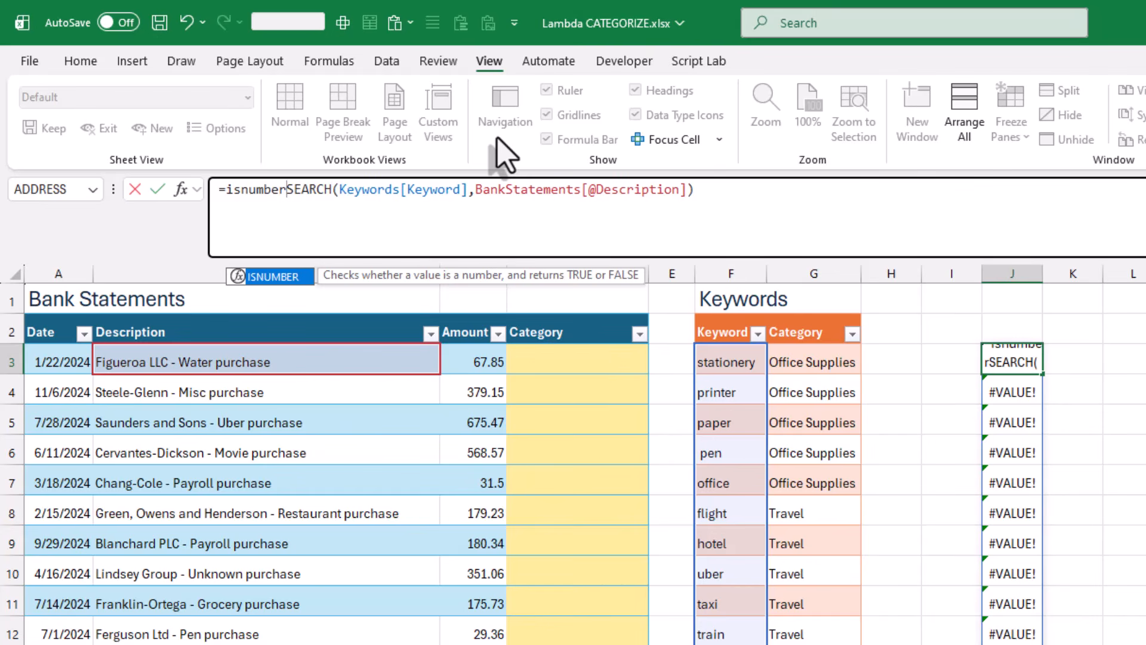
pyautogui.write('(')
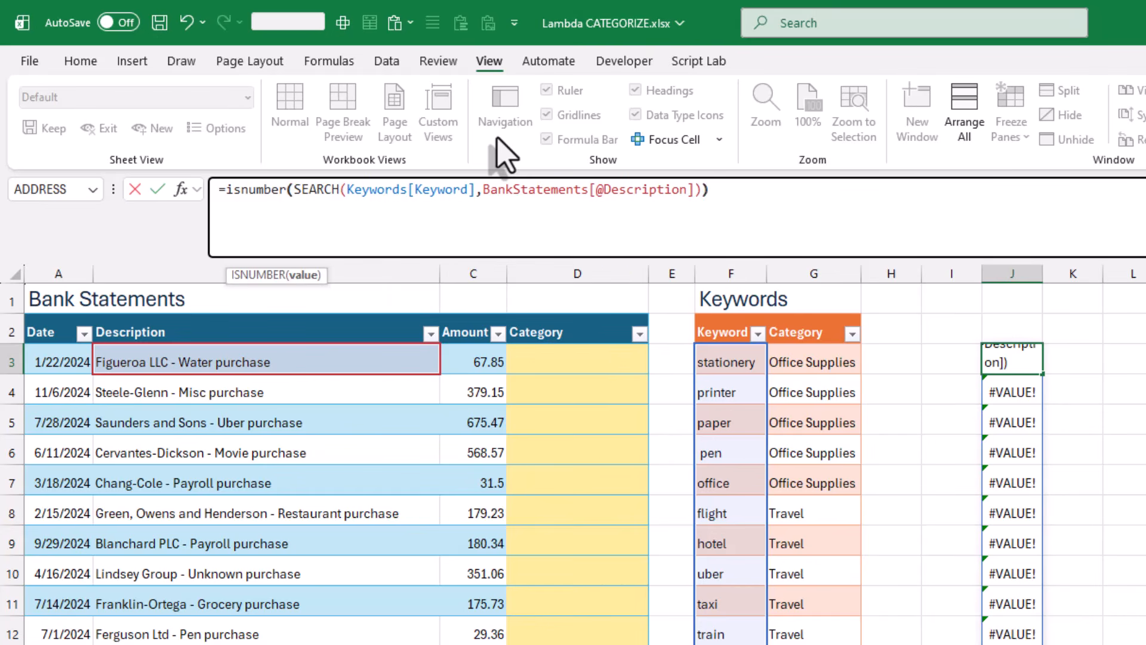
pyautogui.press('Return')
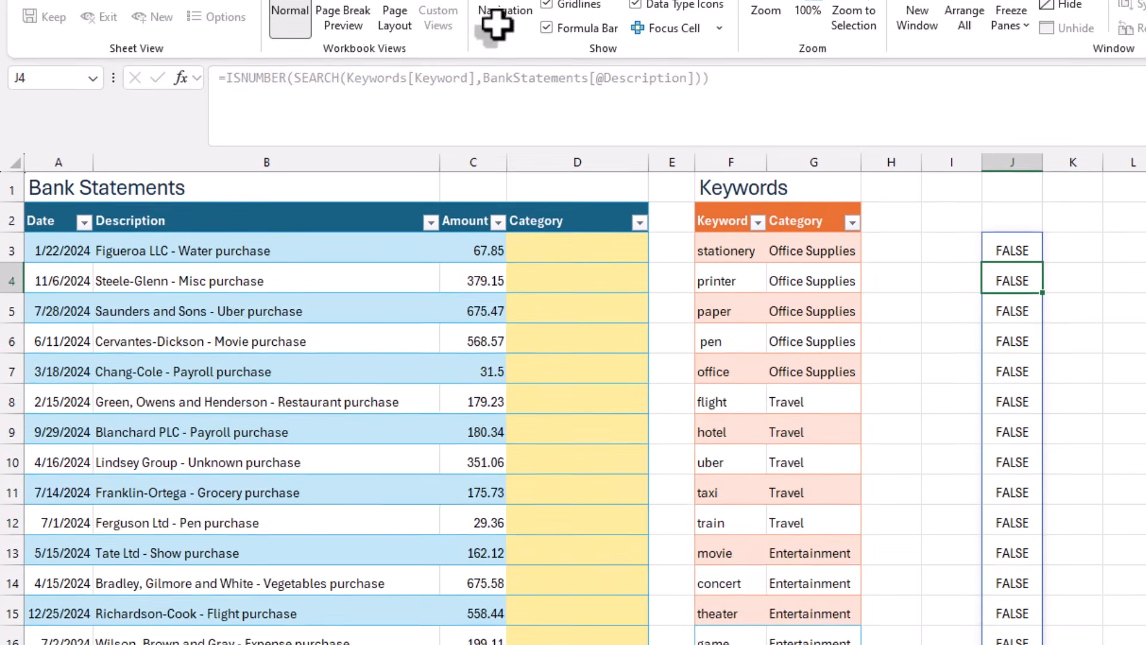
# Compare the search result in J19 with the keyword in F19 and the first description in B3
pyautogui.click(1017, 582)
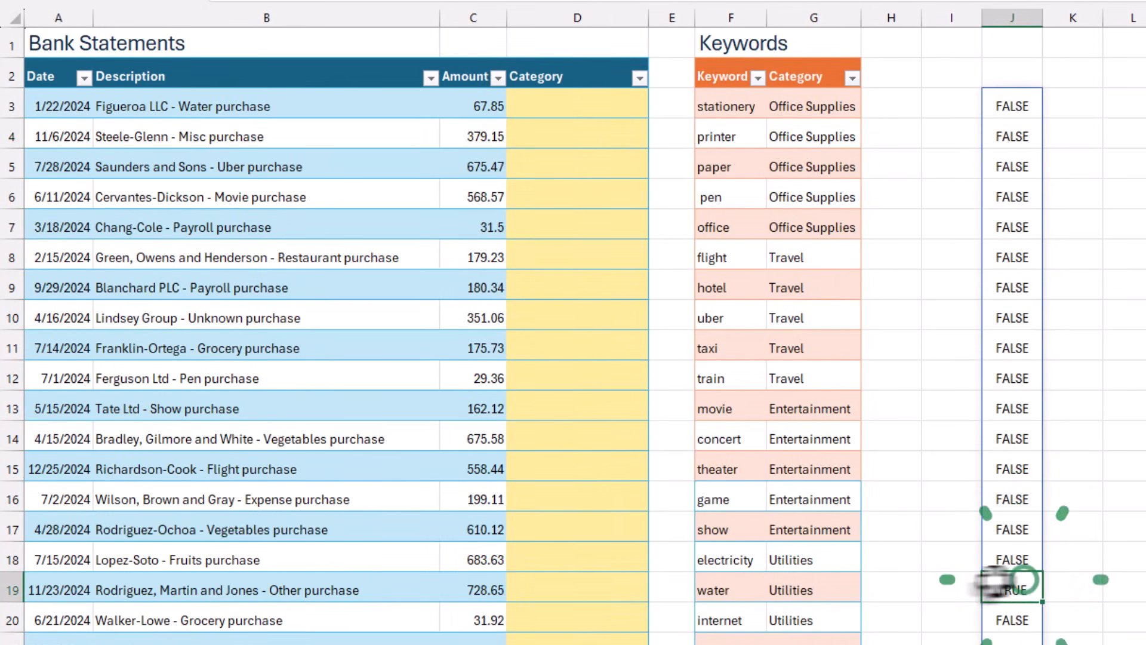
pyautogui.keyDown('ctrl'); pyautogui.click(739, 590); pyautogui.keyUp('ctrl')
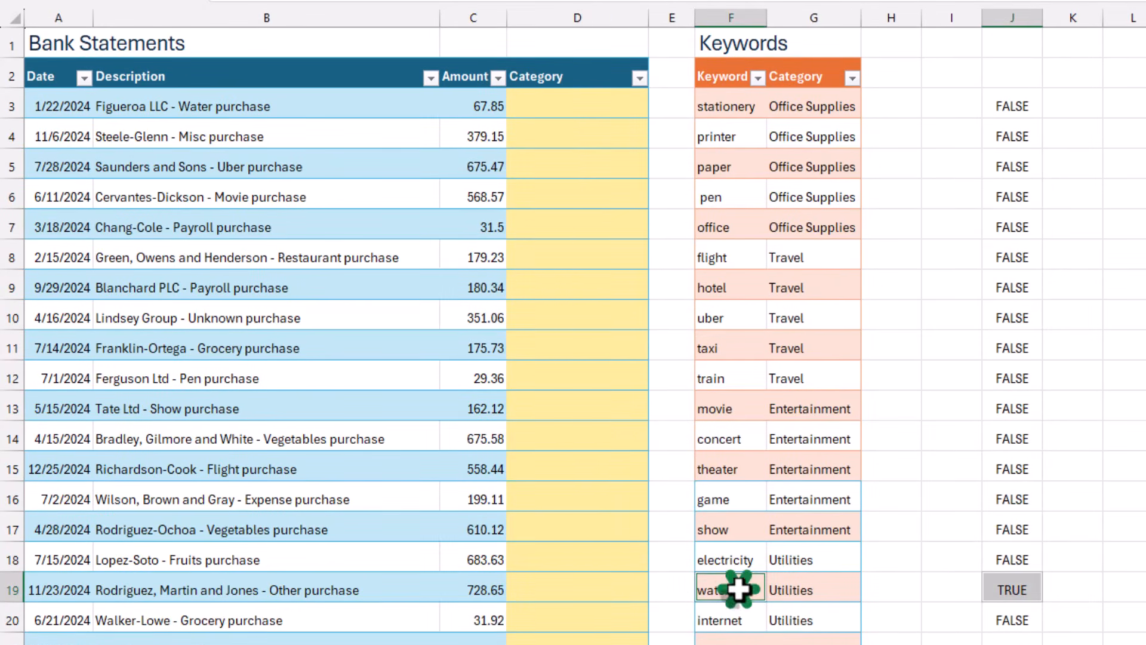
pyautogui.keyDown('ctrl'); pyautogui.click(332, 105); pyautogui.keyUp('ctrl')
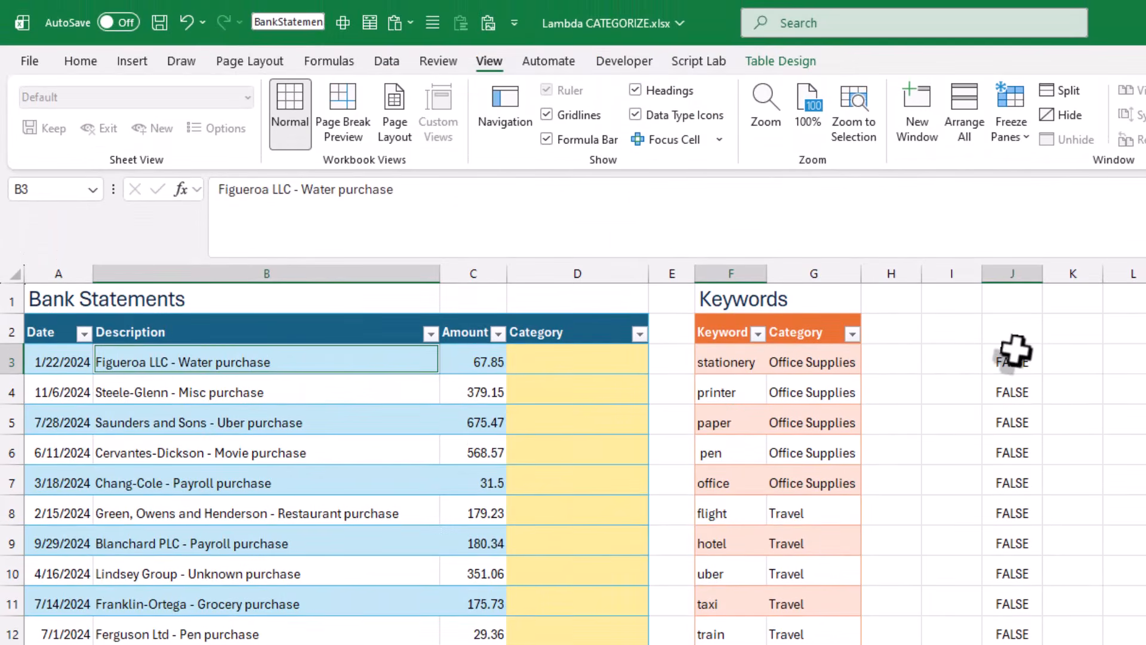
# Wrap the ISNUMBER formula in J3 in FILTER, using Keywords[Category] as the array to return
pyautogui.click(1014, 95)
pyautogui.click(225, 190)
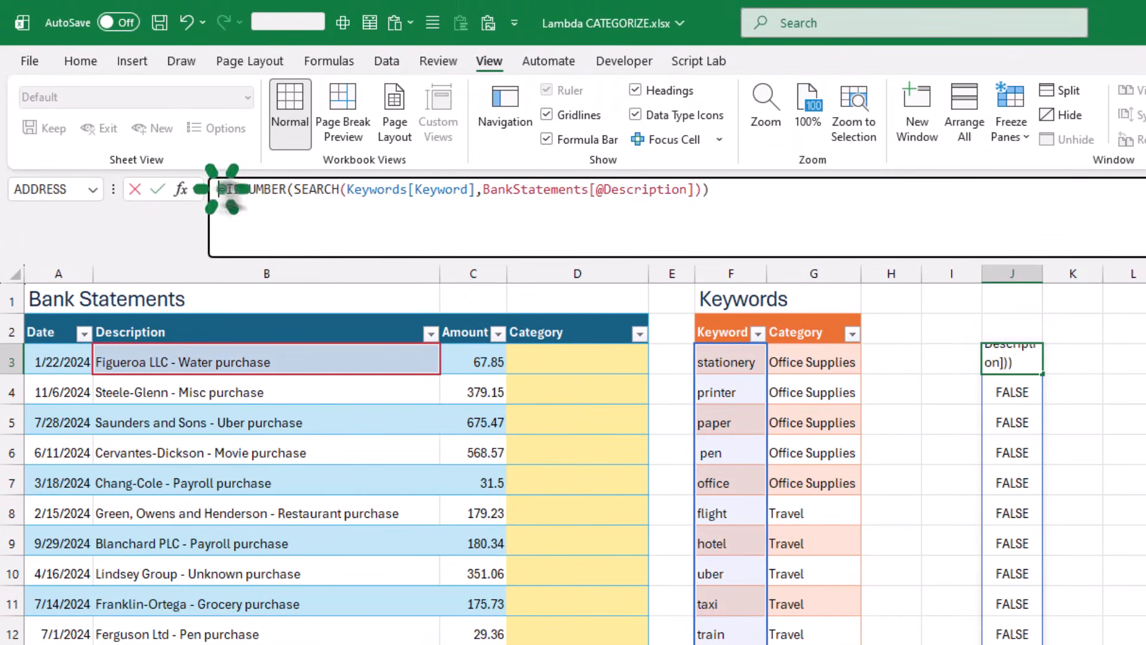
pyautogui.write('filter')
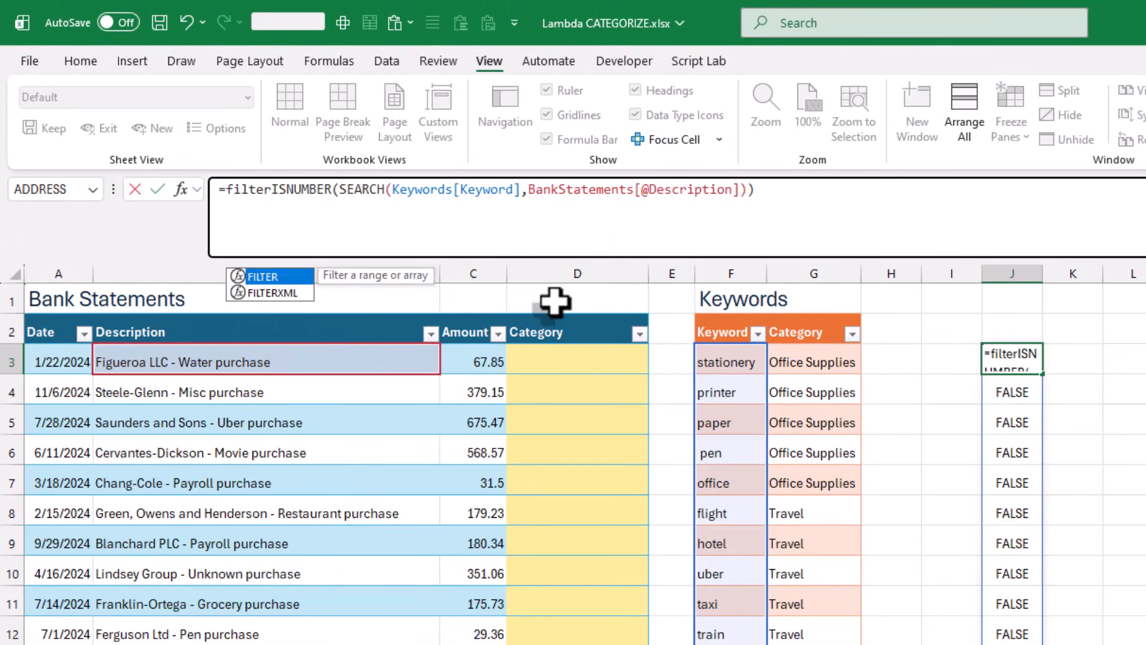
pyautogui.write('(')
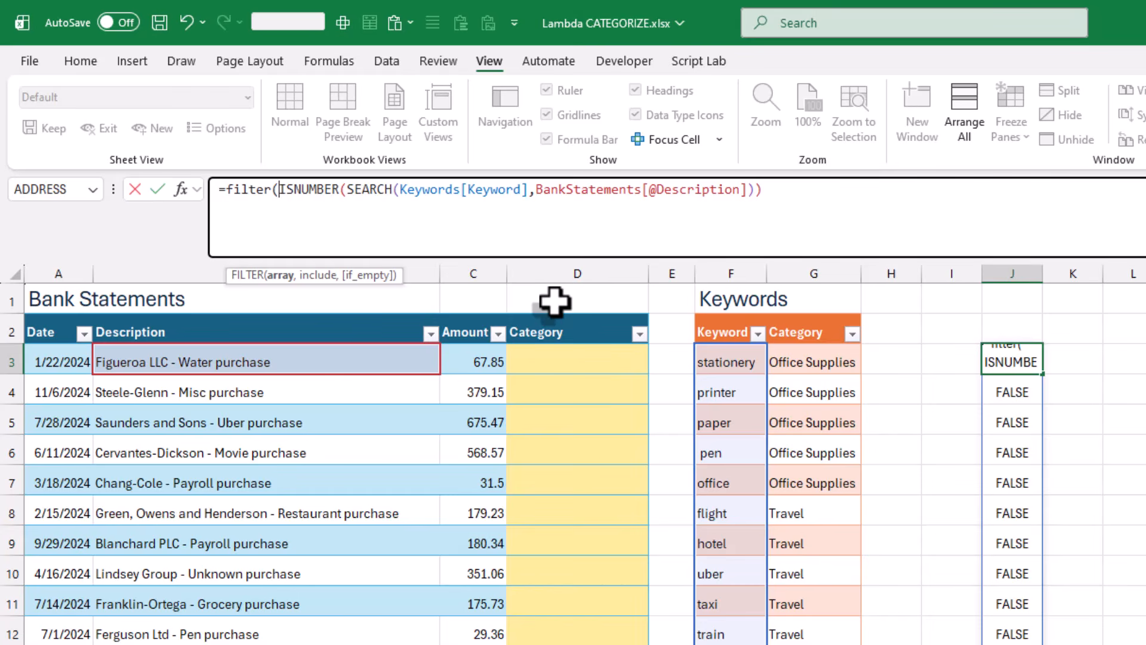
pyautogui.write(',')
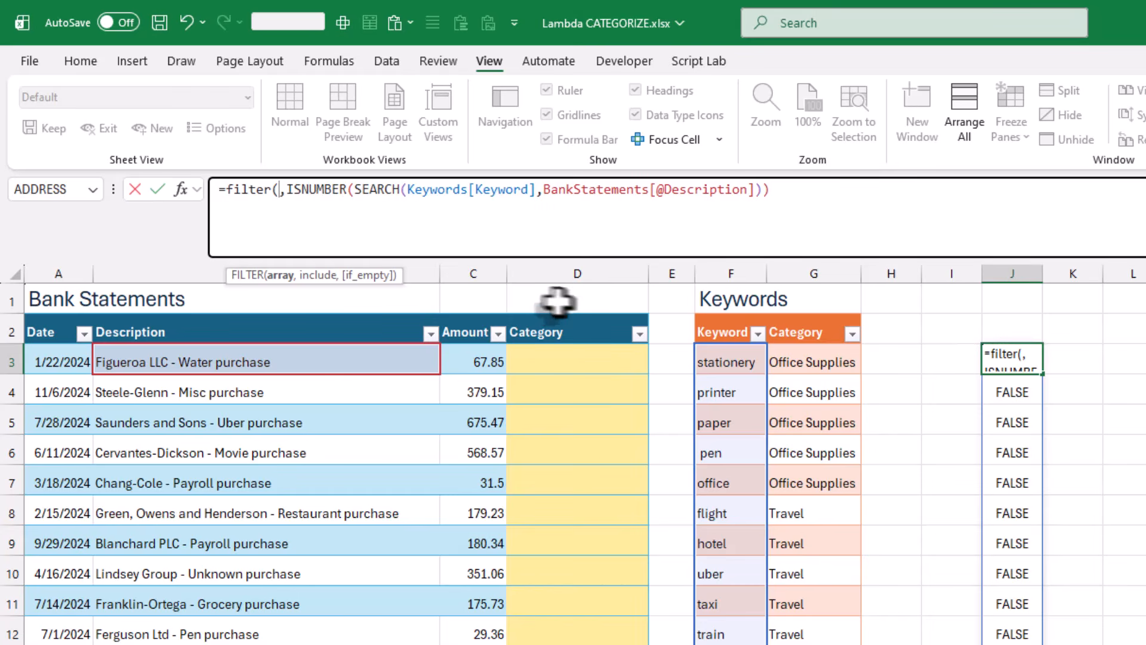
pyautogui.click(800, 313)
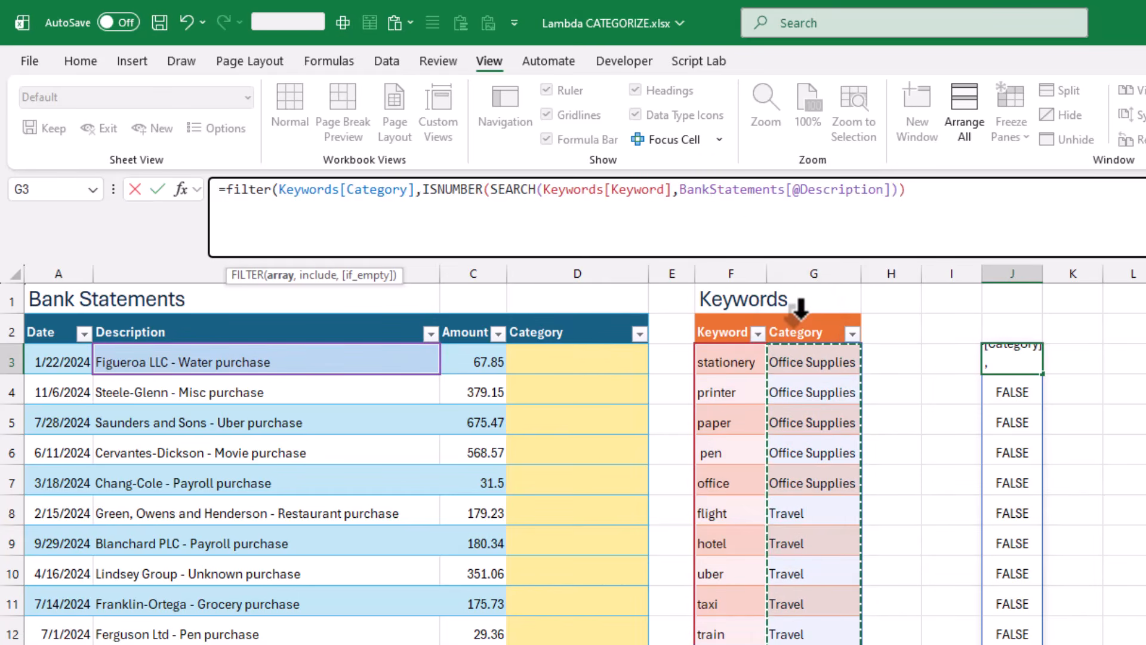
pyautogui.click(992, 206)
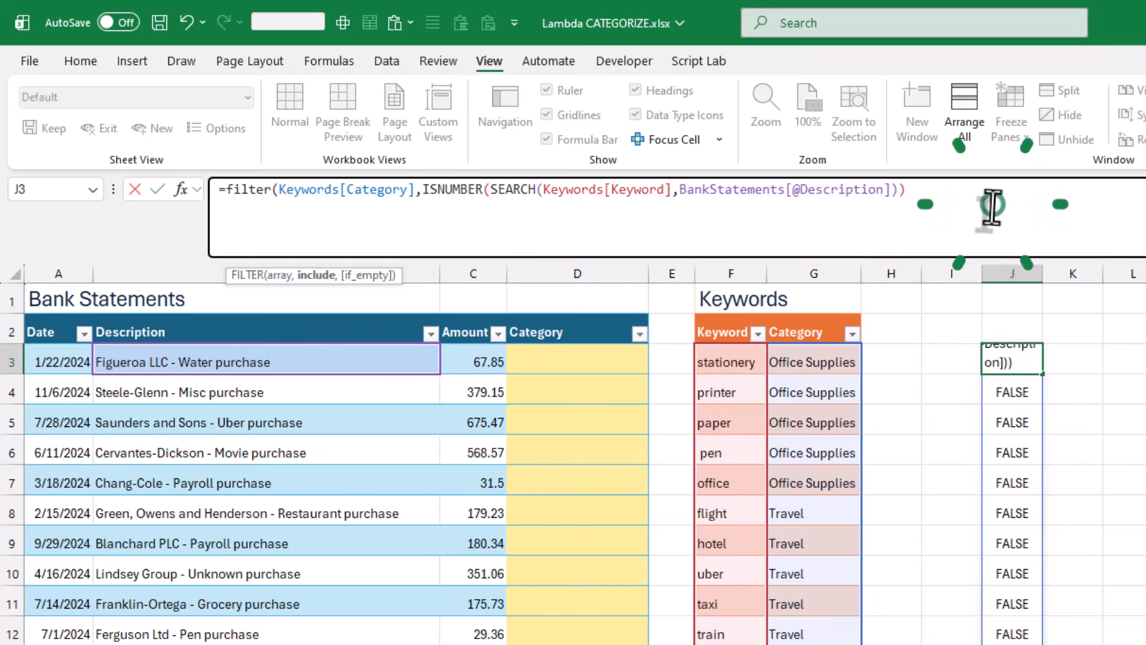
pyautogui.press('Return')
# Check the FILTER result in J3 against the first description and the "water" row of the Keywords table
pyautogui.click(988, 357)
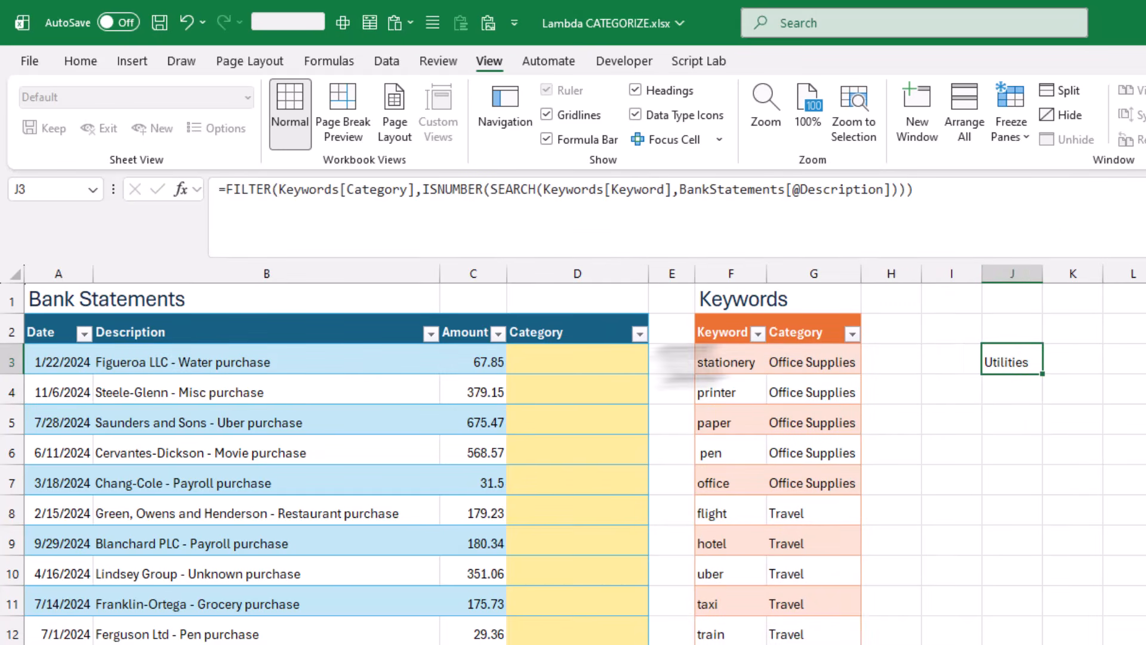
pyautogui.click(224, 364)
pyautogui.click(730, 644)
pyautogui.click(813, 644)
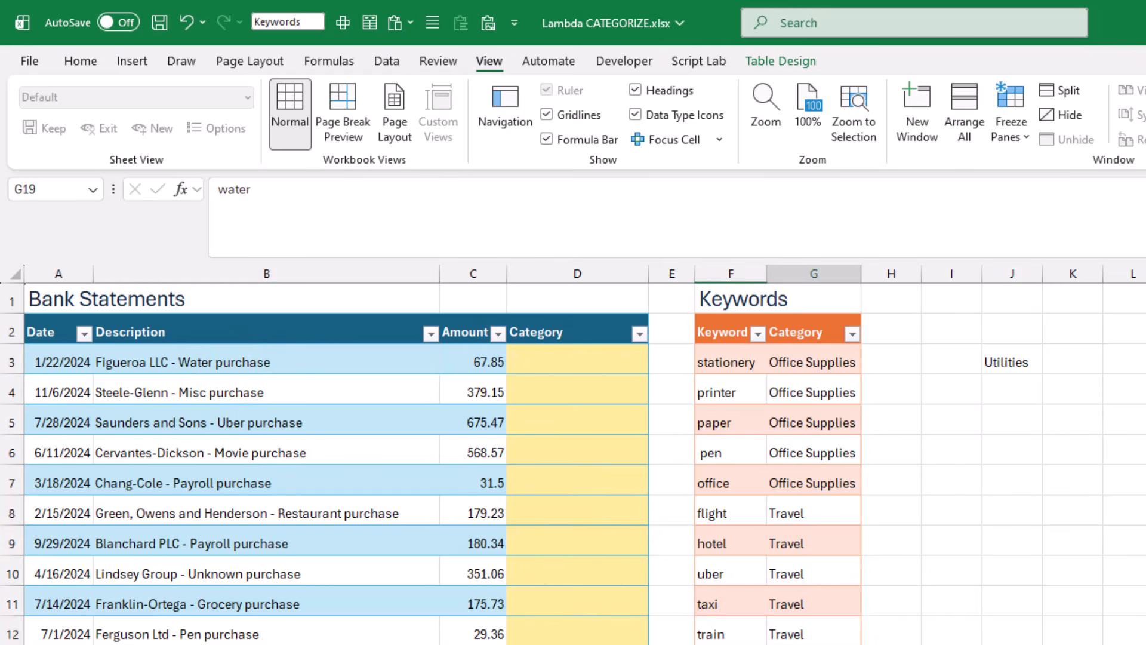
pyautogui.click(1022, 360)
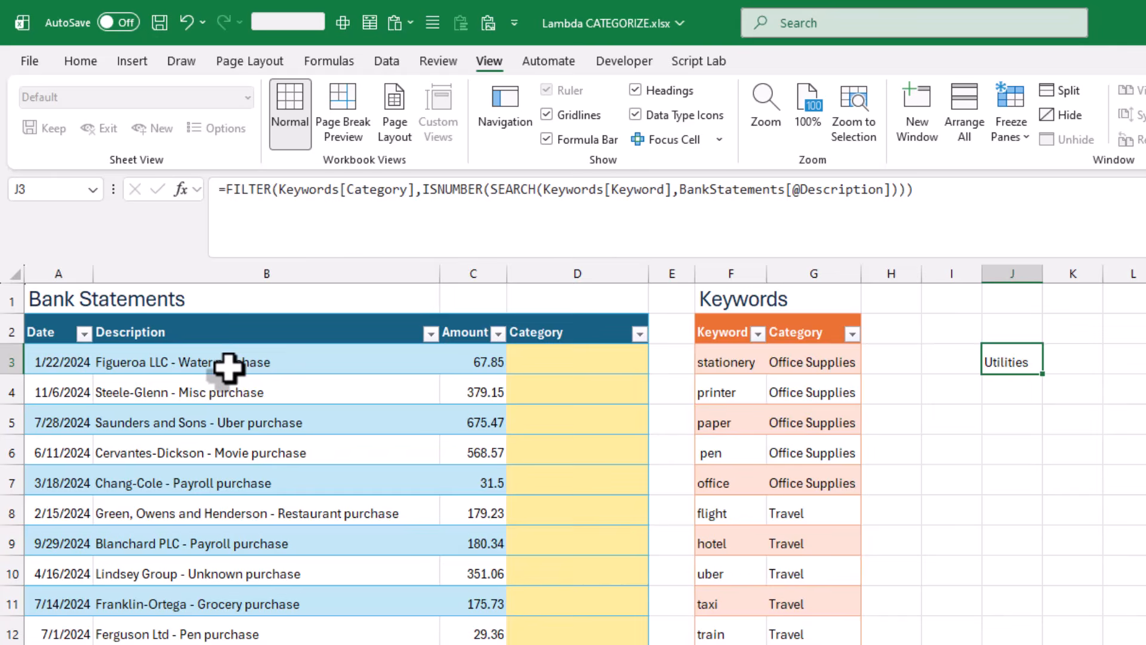
# Add the keyword "LLC" with the category Miscellaneous as a new row at the end of the Keywords table
pyautogui.scroll(-11, 232, 369)
pyautogui.click(736, 555)
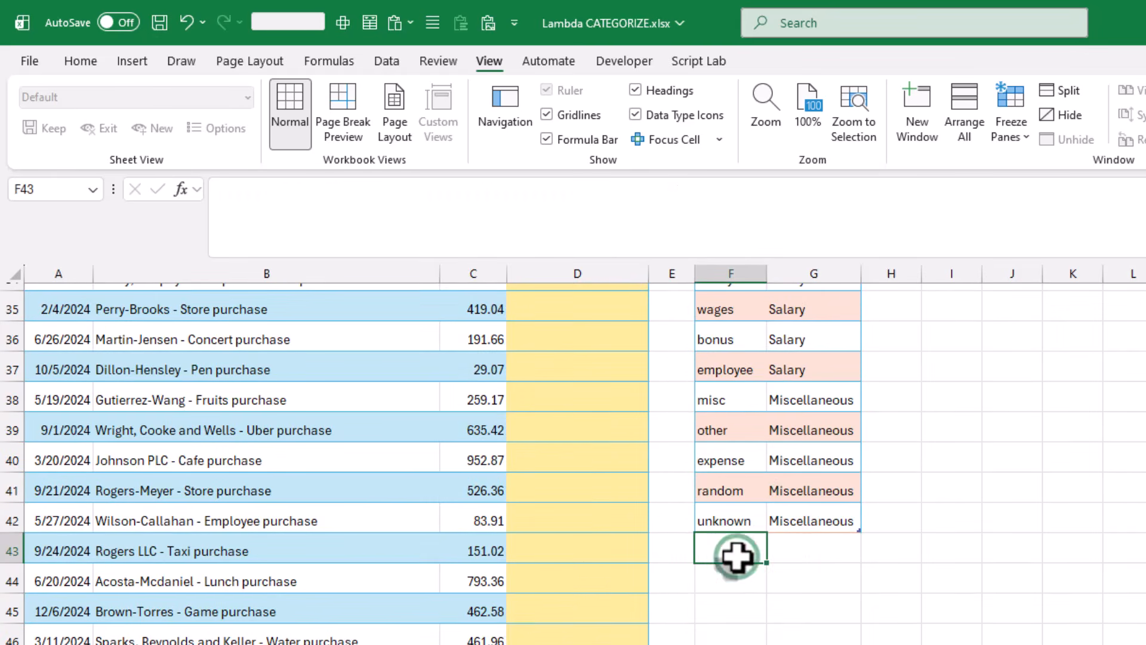
pyautogui.write('LLC')
pyautogui.press('Tab')
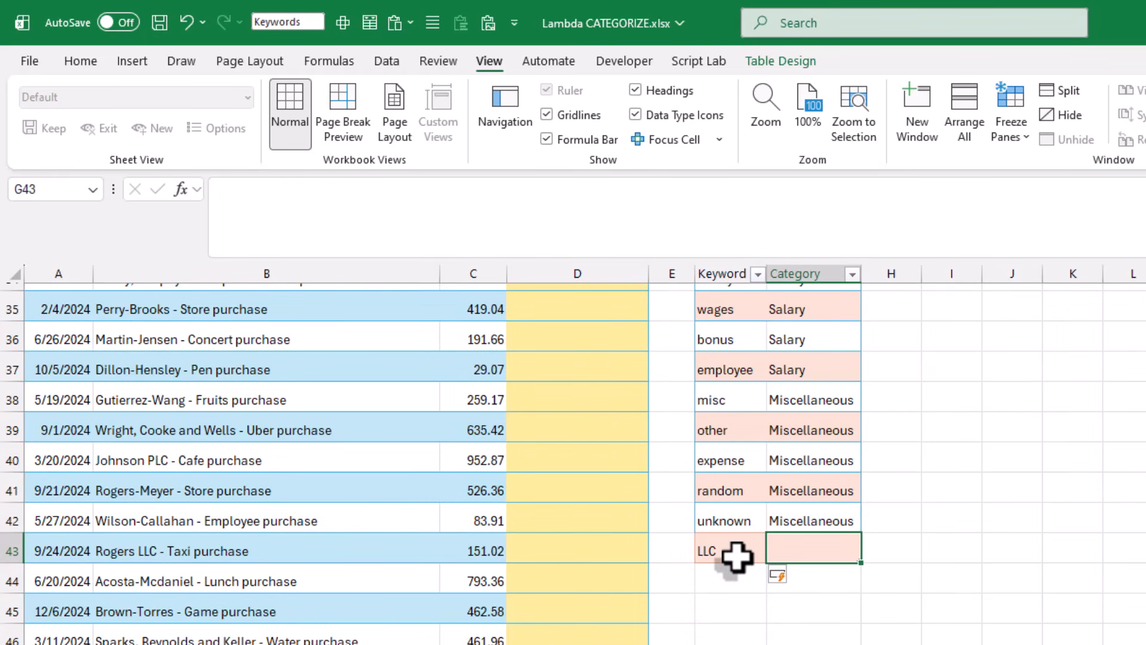
pyautogui.press('Up')
pyautogui.press('Down')
pyautogui.hotkey('ctrl', 'v')
pyautogui.scroll(2, 736, 555)
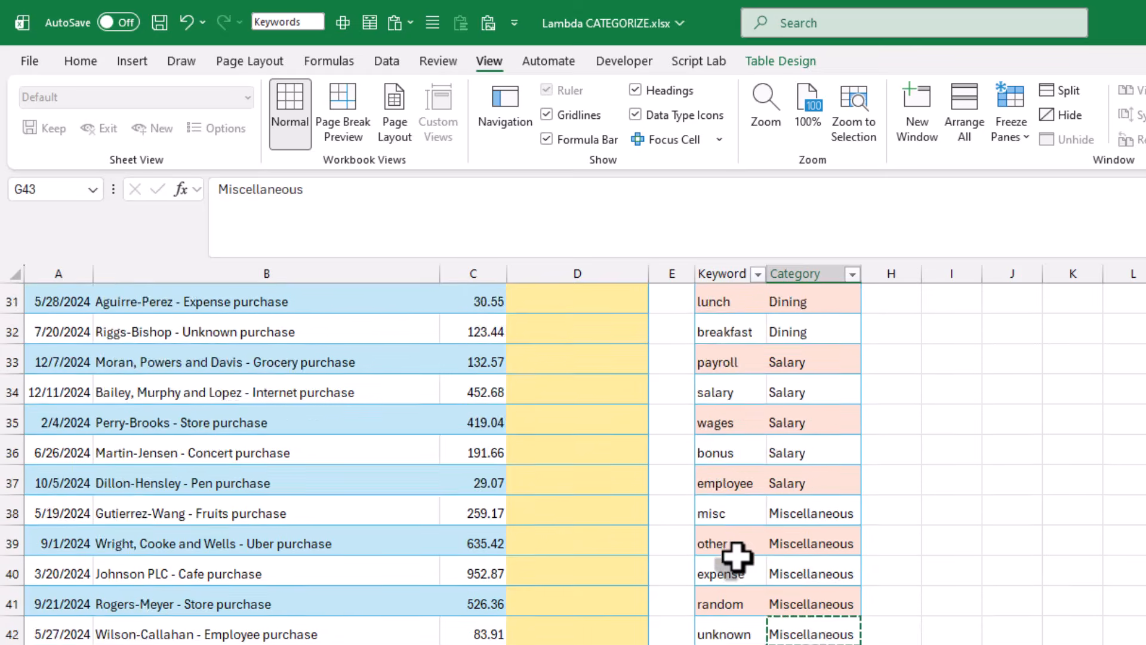
# Wrap the FILTER formula in J3 in INDEX with row number 1 to return only the first match
pyautogui.click(1023, 354)
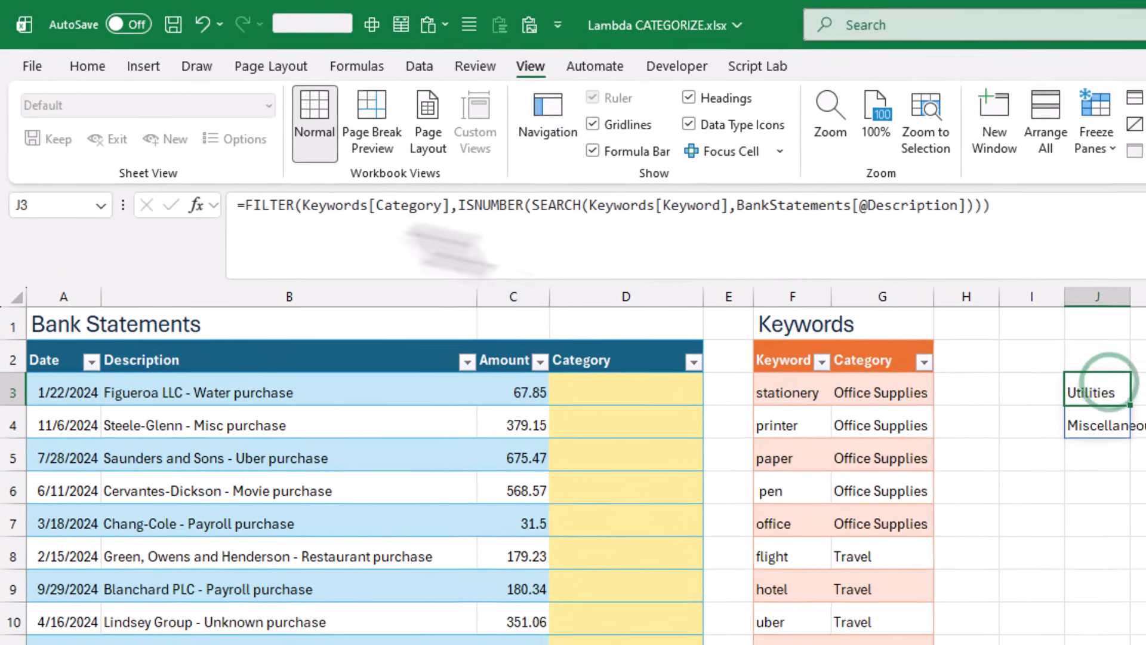
pyautogui.click(225, 191)
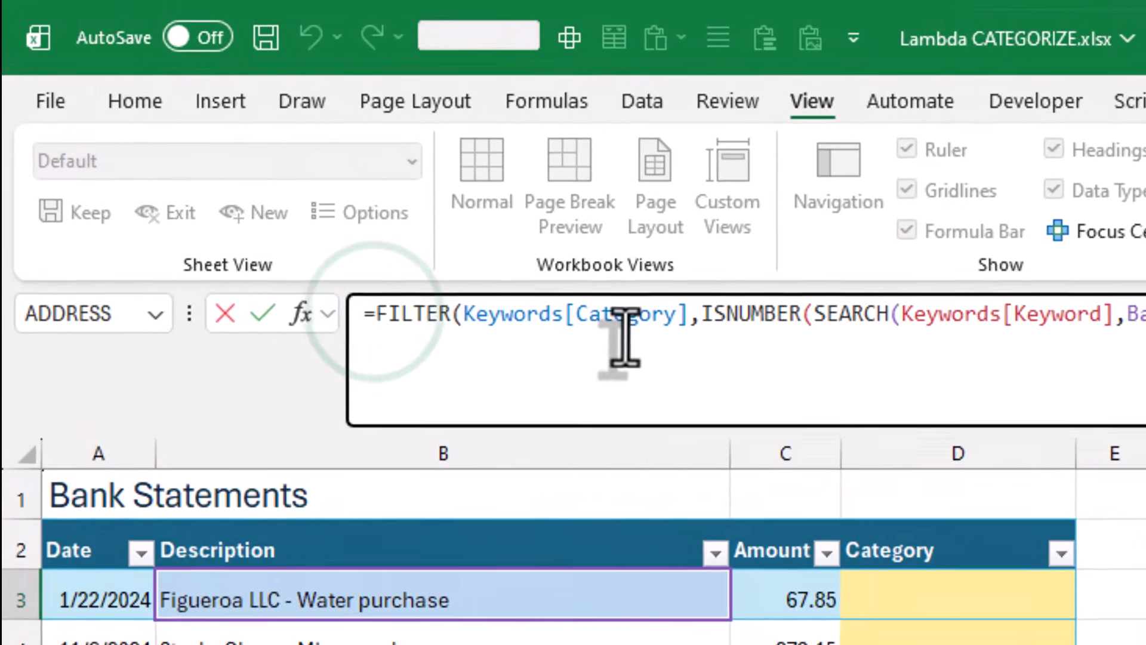
pyautogui.write('index(')
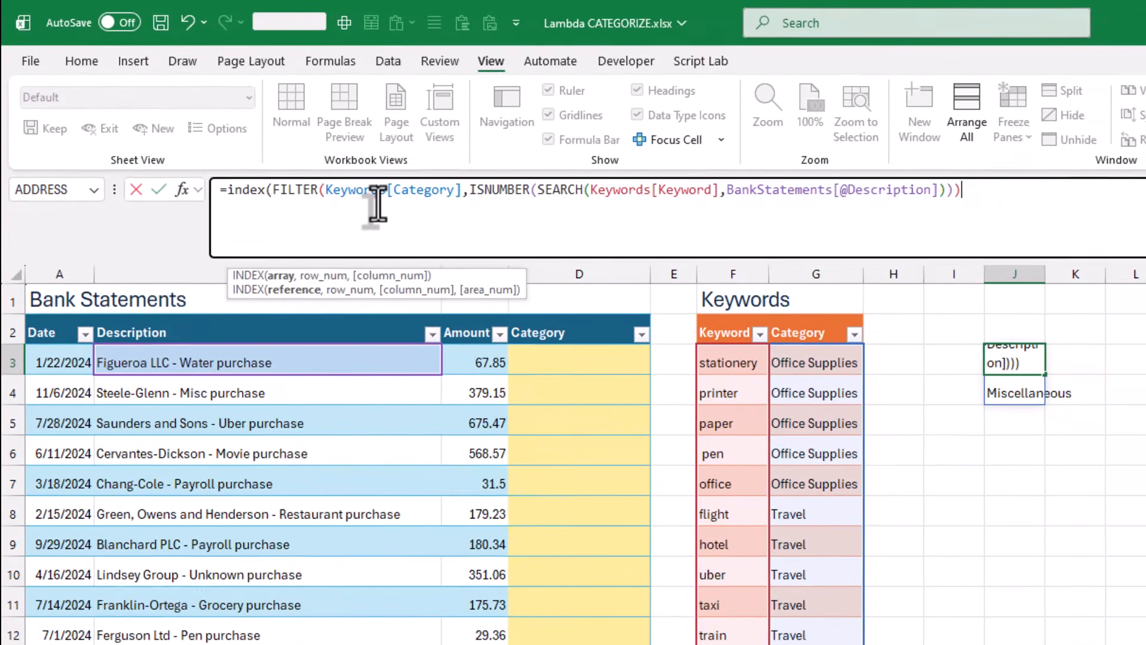
pyautogui.press('End')
pyautogui.write(',1)')
pyautogui.press('Return')
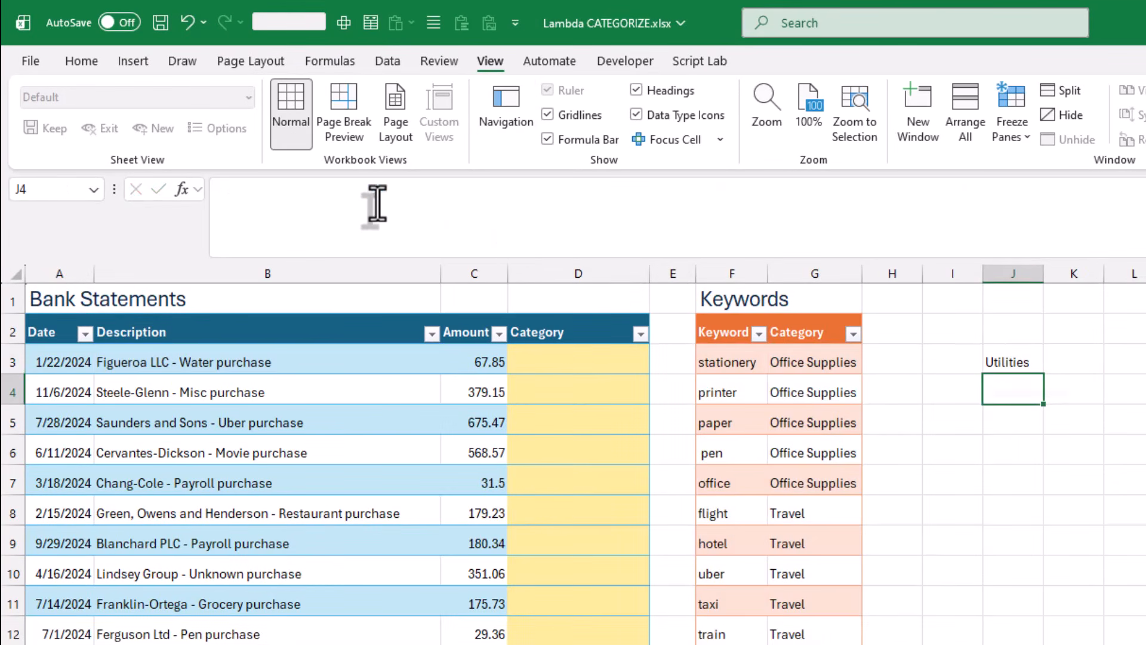
# Replace INDEX in the J3 formula with TEXTJOIN, using the delimiter "," and an empty ignore_empty argument, and accept the proposed bracket correction
pyautogui.click(993, 355)
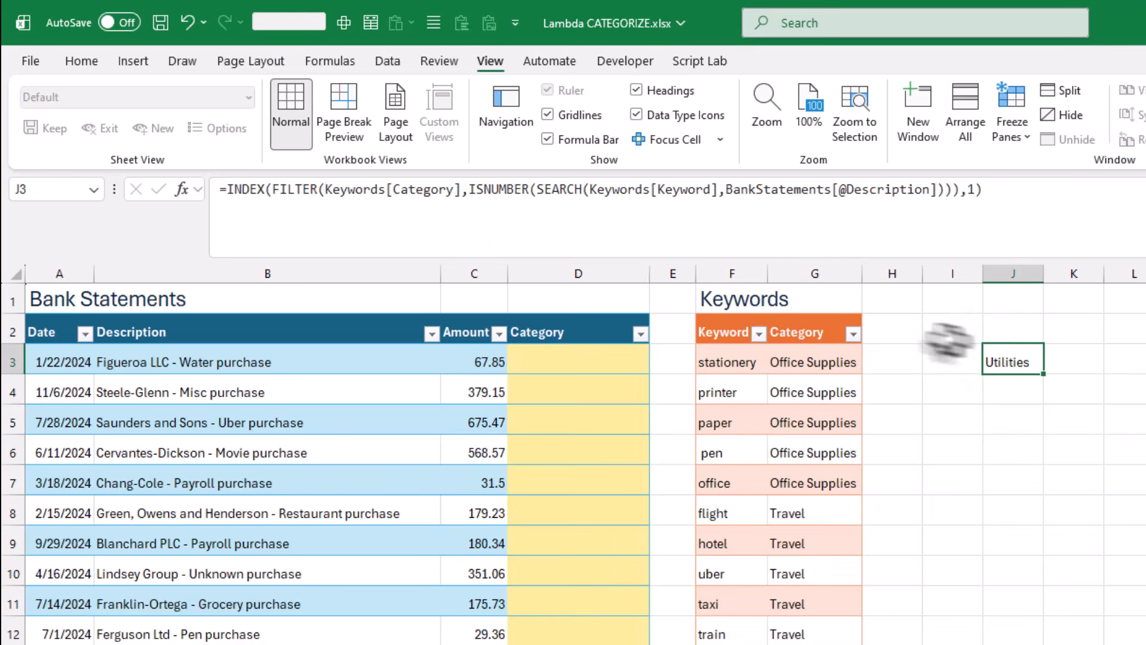
pyautogui.doubleClick(233, 190)
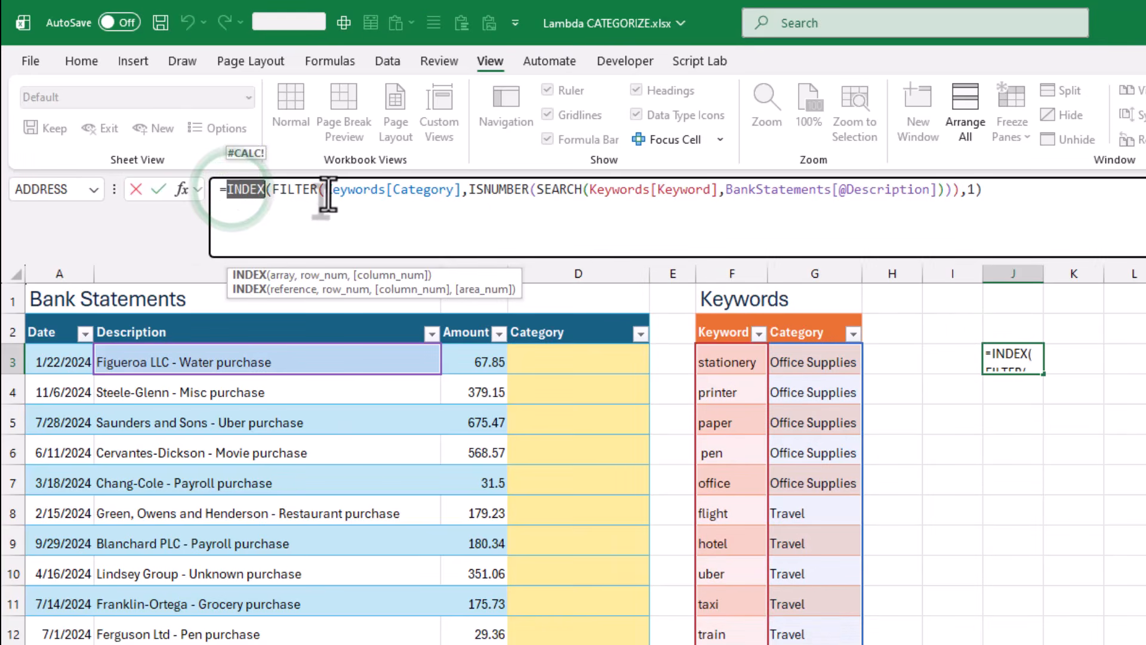
pyautogui.press('End')
pyautogui.press('BackSpace')
pyautogui.press('BackSpace')
pyautogui.press('BackSpace')
pyautogui.hotkey('shift', 'Right')
pyautogui.hotkey('shift', 'Right')
pyautogui.hotkey('shift', 'Right')
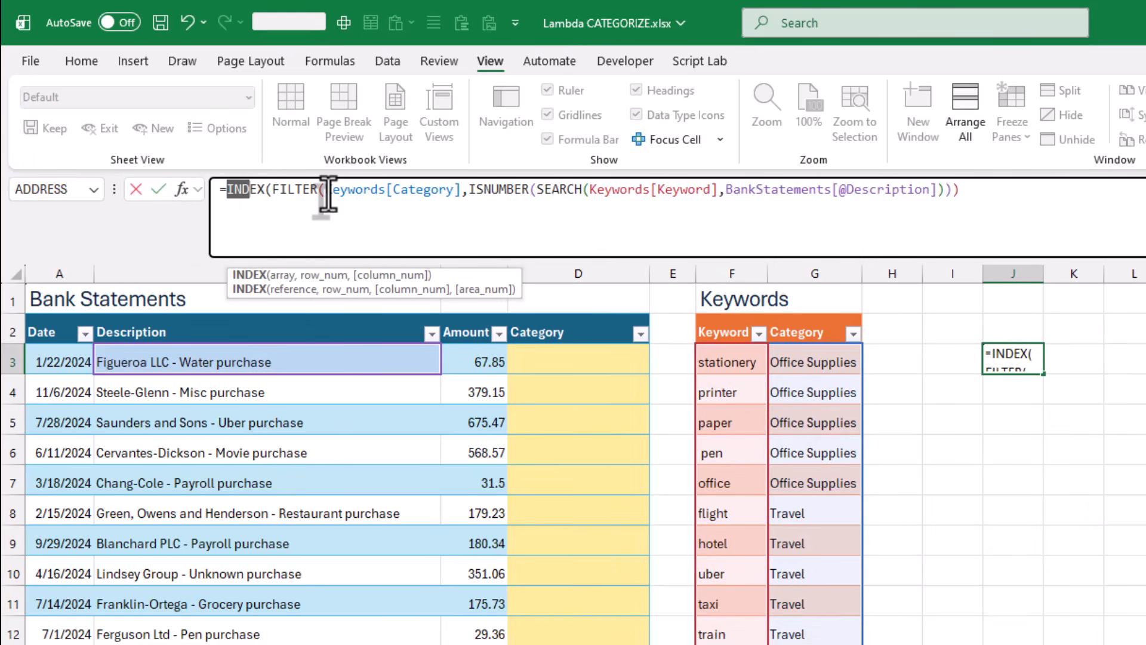
pyautogui.write('TEXT')
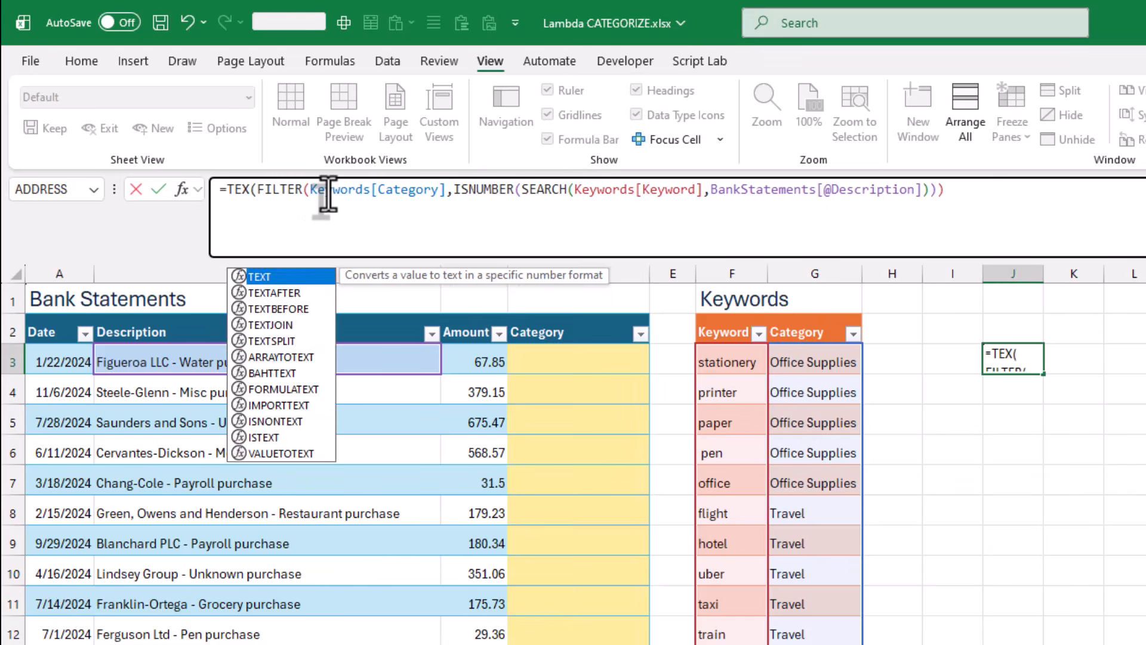
pyautogui.write('JOIN')
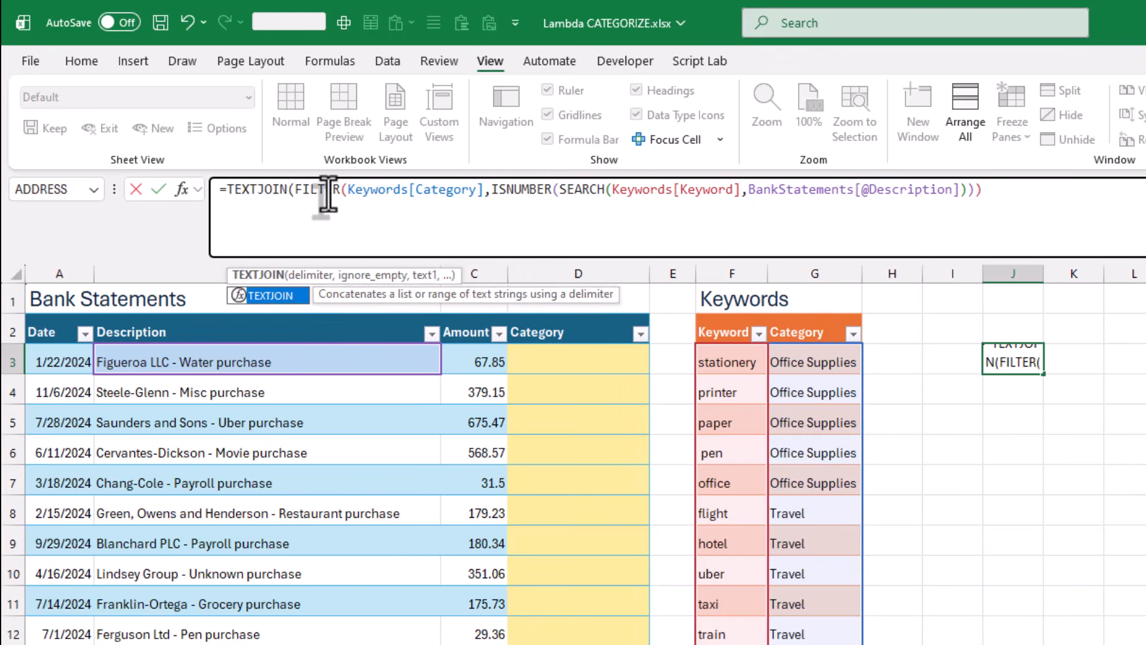
pyautogui.write('(",')
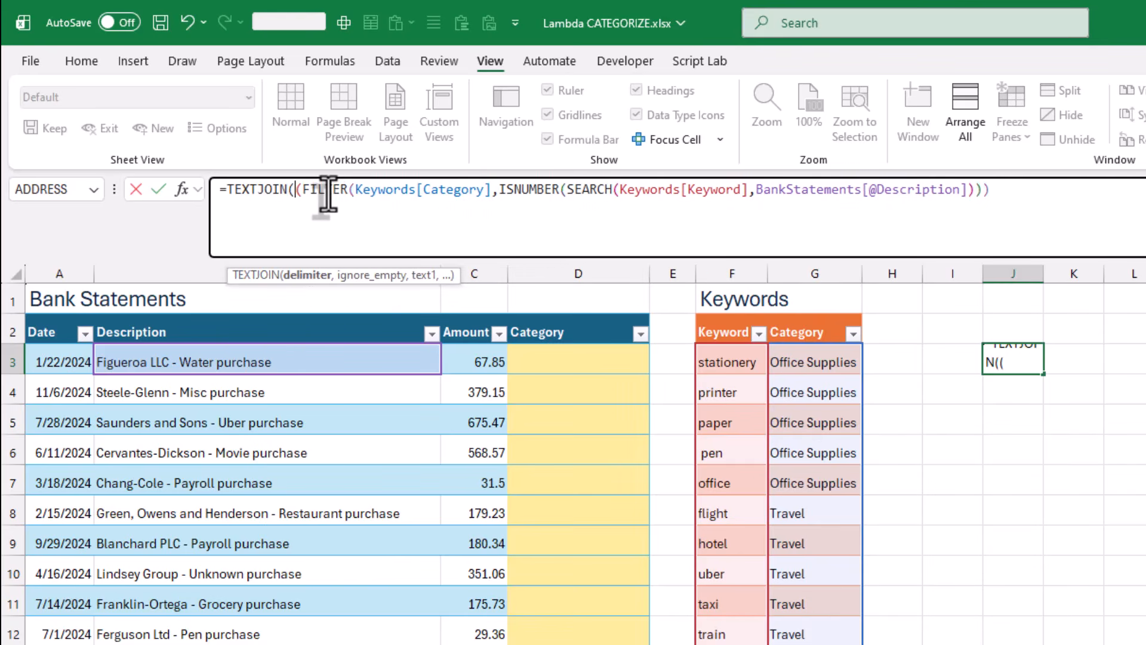
pyautogui.write('",,')
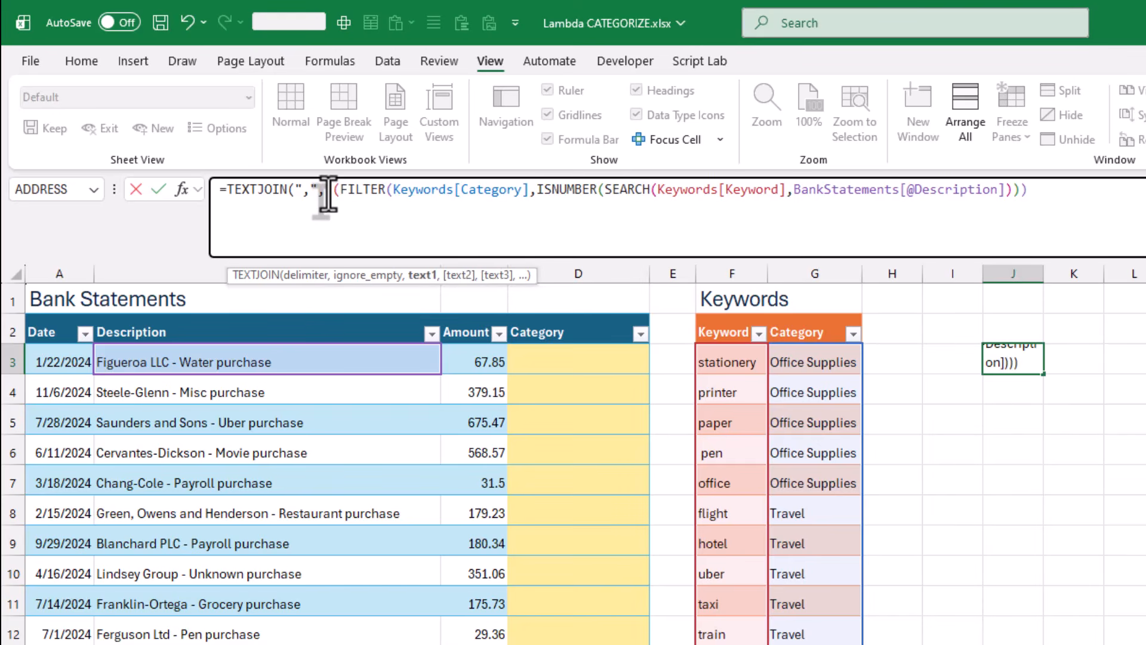
pyautogui.press('Return')
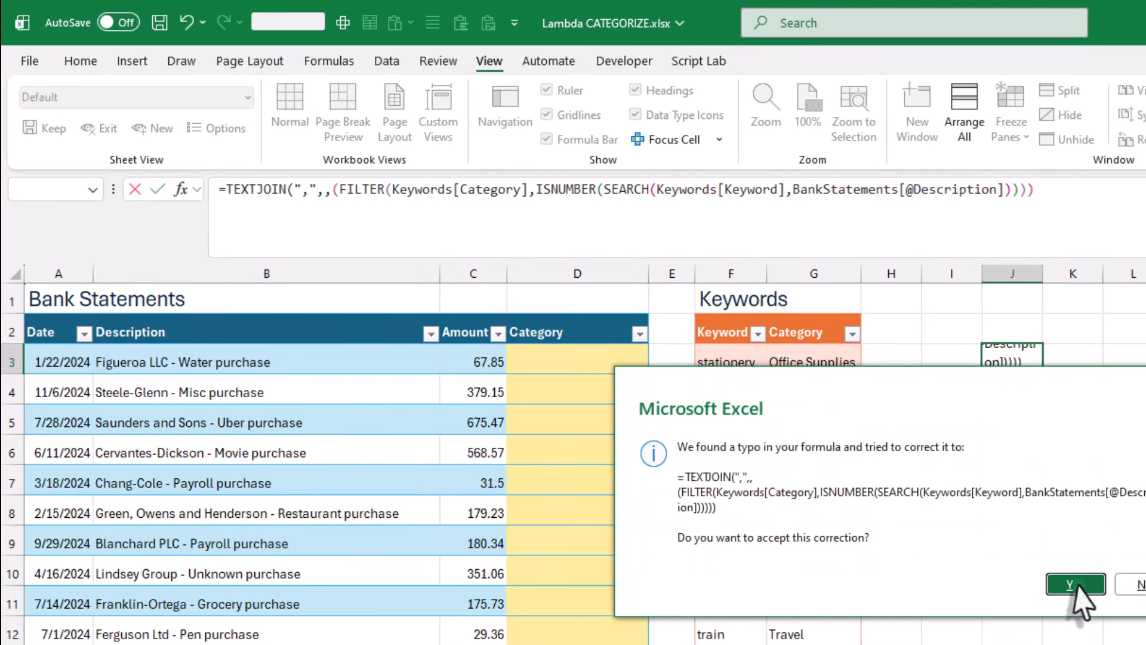
pyautogui.click(1074, 583)
# Change the TEXTJOIN delimiter in J3 to a comma followed by a space
pyautogui.click(1023, 351)
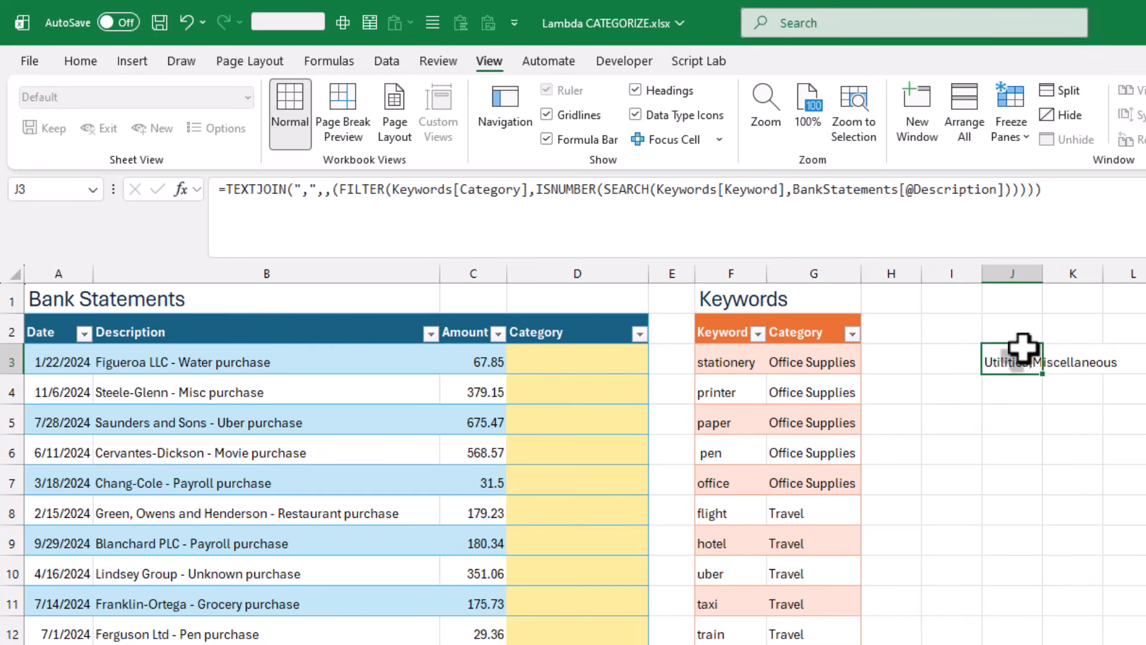
pyautogui.click(306, 193)
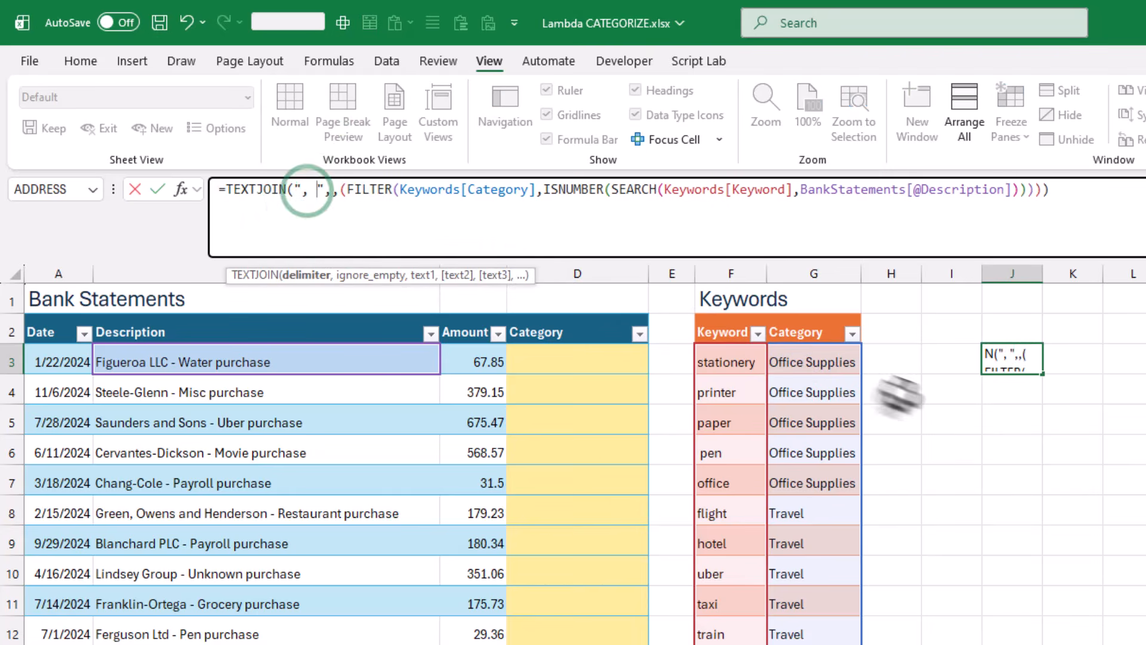
pyautogui.click(926, 398)
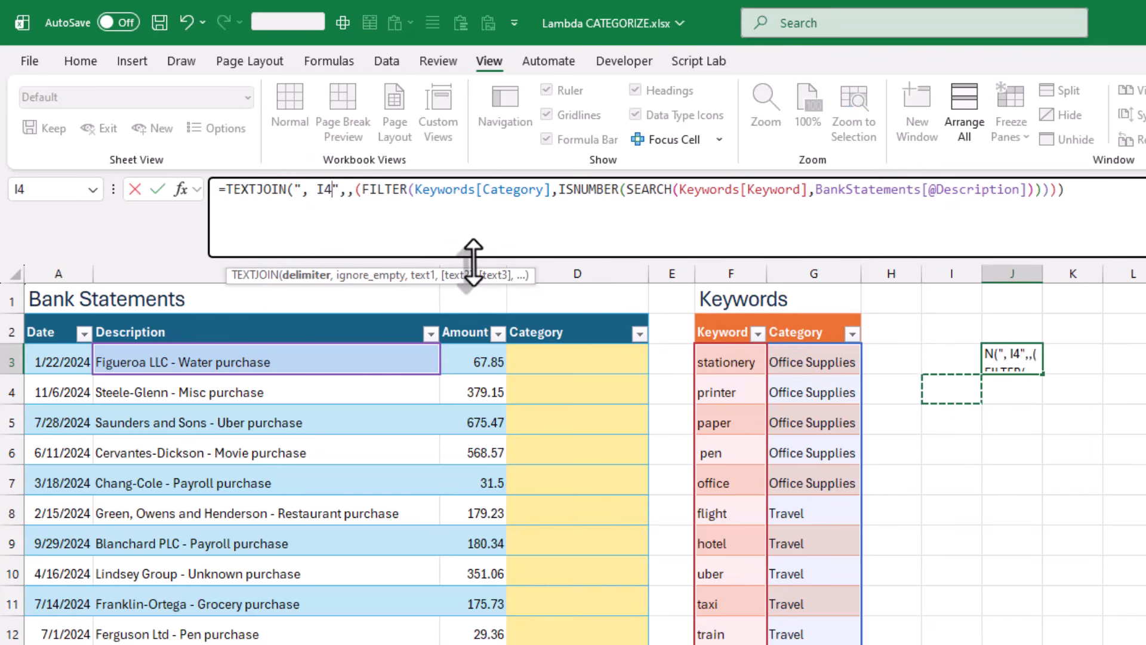
pyautogui.press('BackSpace')
pyautogui.press('BackSpace')
pyautogui.press('Return')
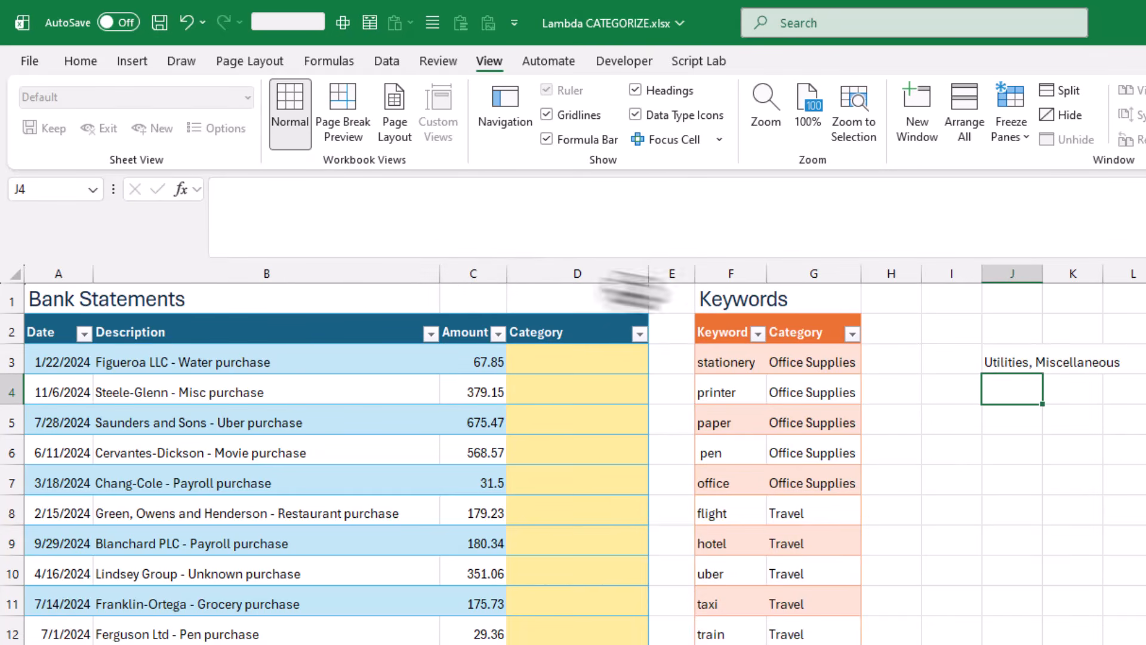
pyautogui.click(1013, 358)
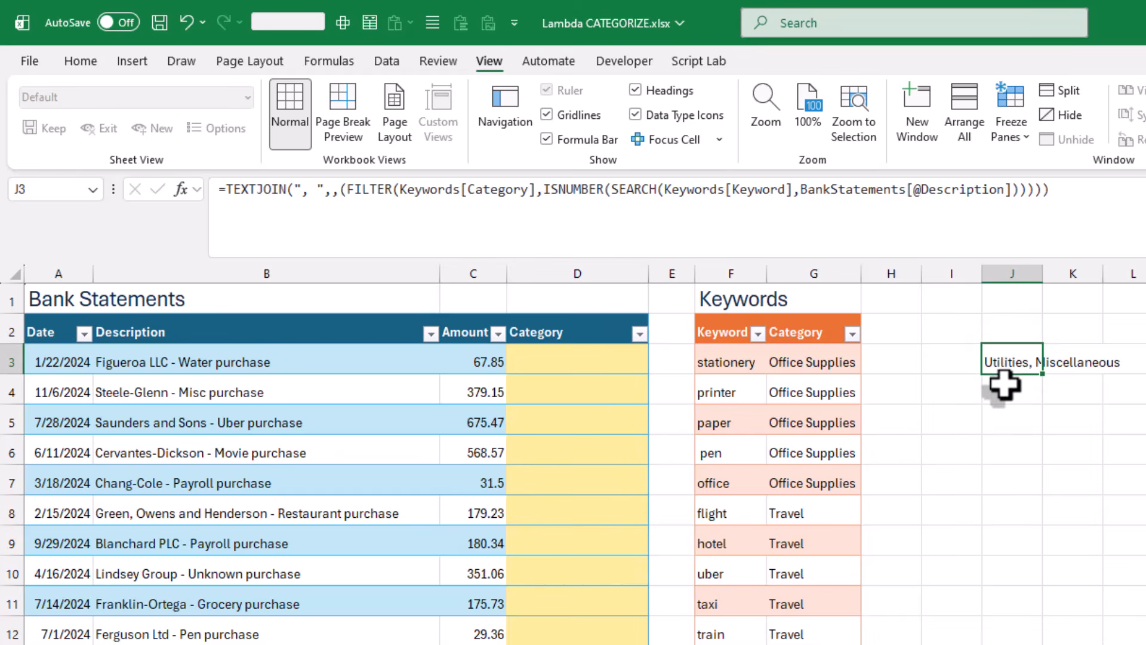
# Remove the "LLC" keyword and its Miscellaneous category from row 43 below the other keywords
pyautogui.scroll(-9, 1005, 385)
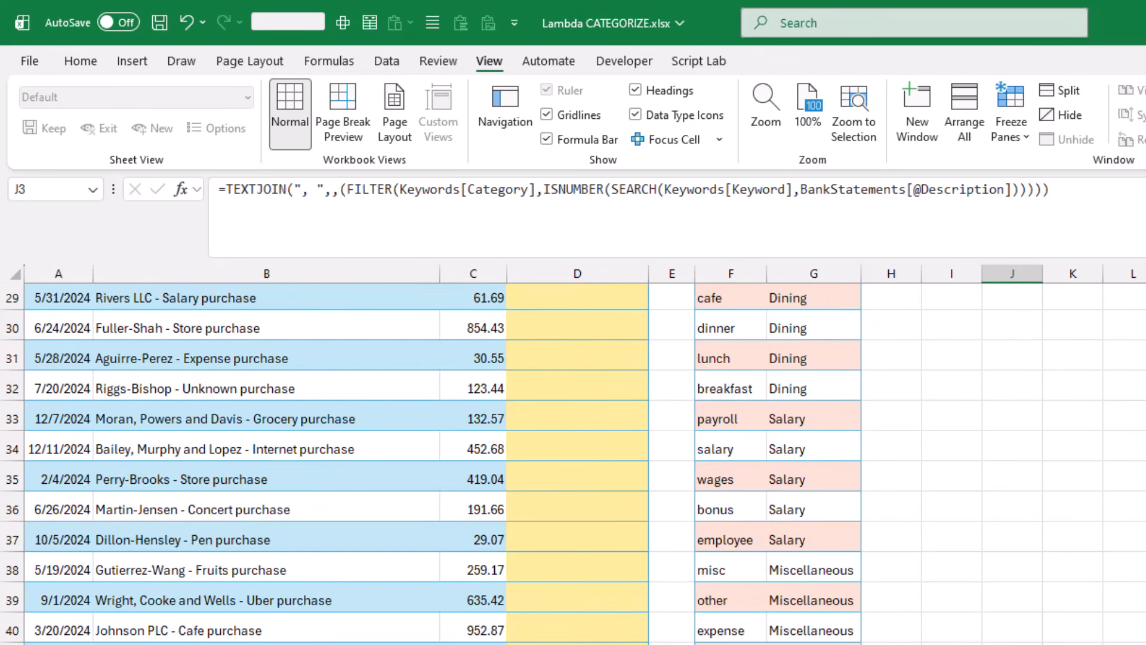
pyautogui.moveTo(814, 644); pyautogui.dragTo(672, 644)
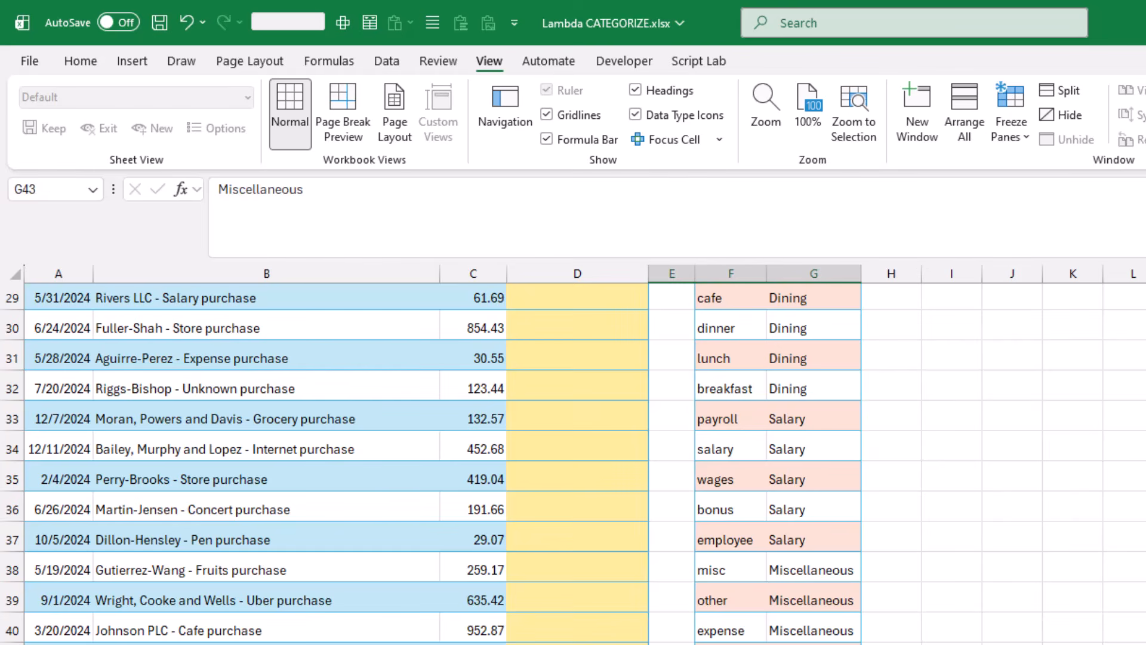
pyautogui.scroll(9, 990, 599)
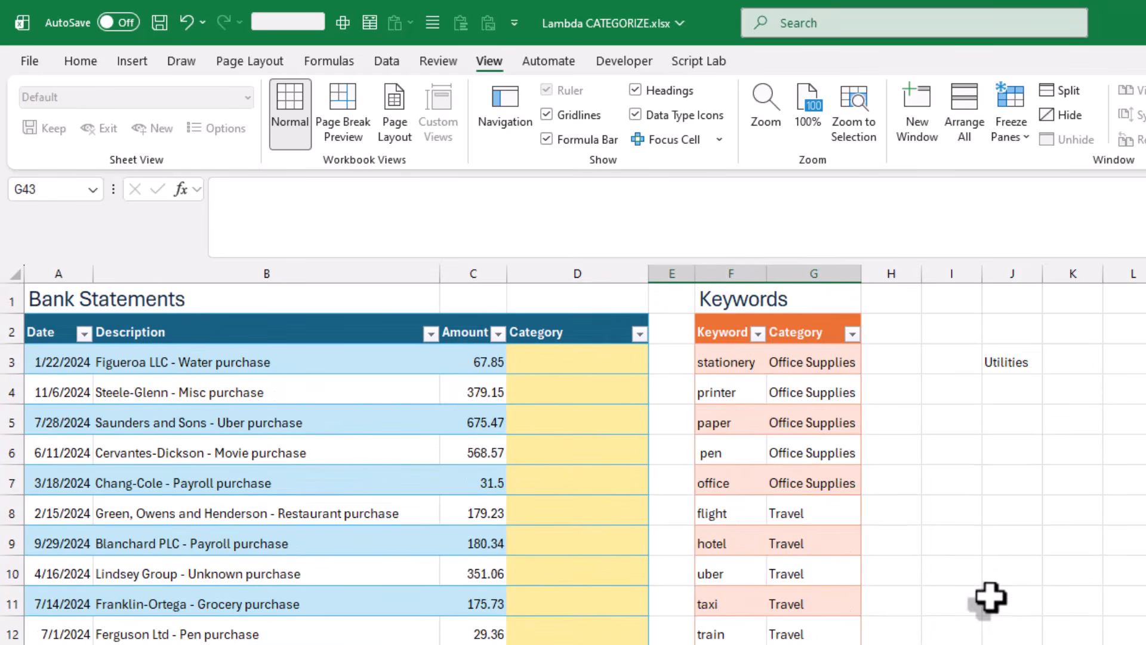
# Begin a LAMBDA formula in J5 with the parameters text, keywords and categories, followed by a line break
pyautogui.click(987, 353)
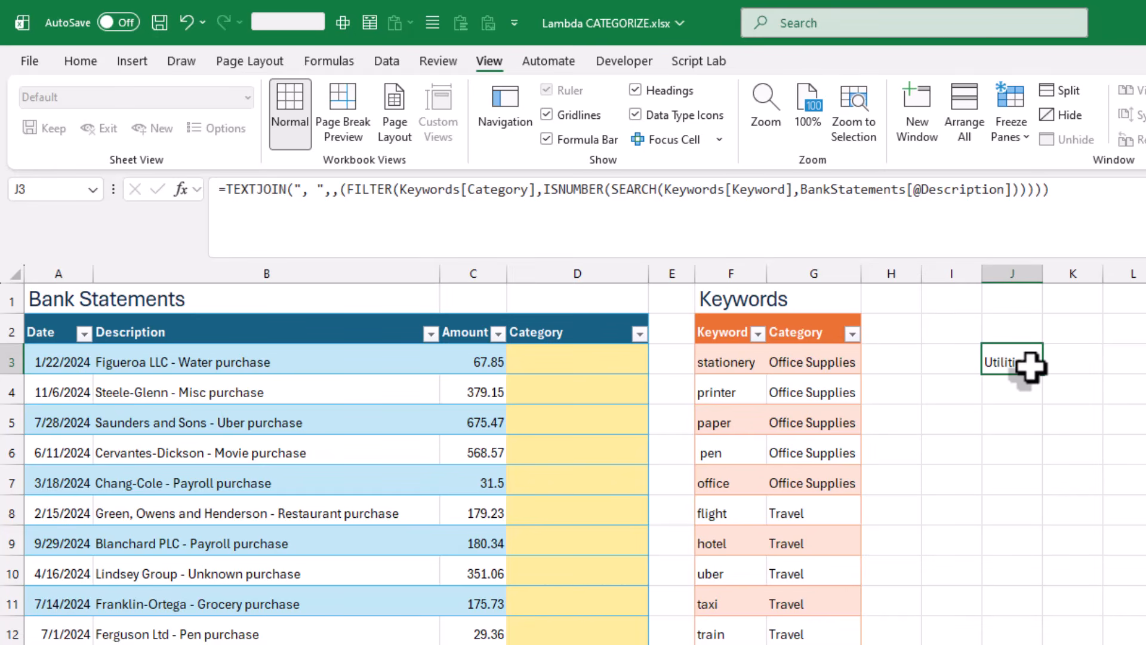
pyautogui.click(1015, 395)
pyautogui.click(1006, 419)
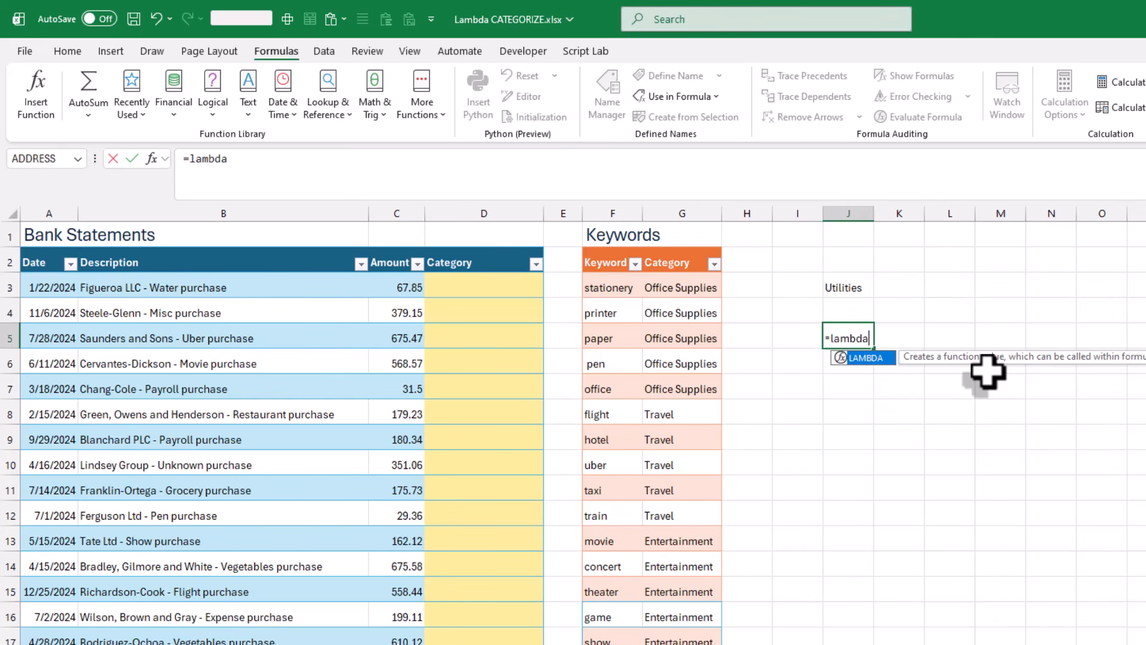
pyautogui.write('(')
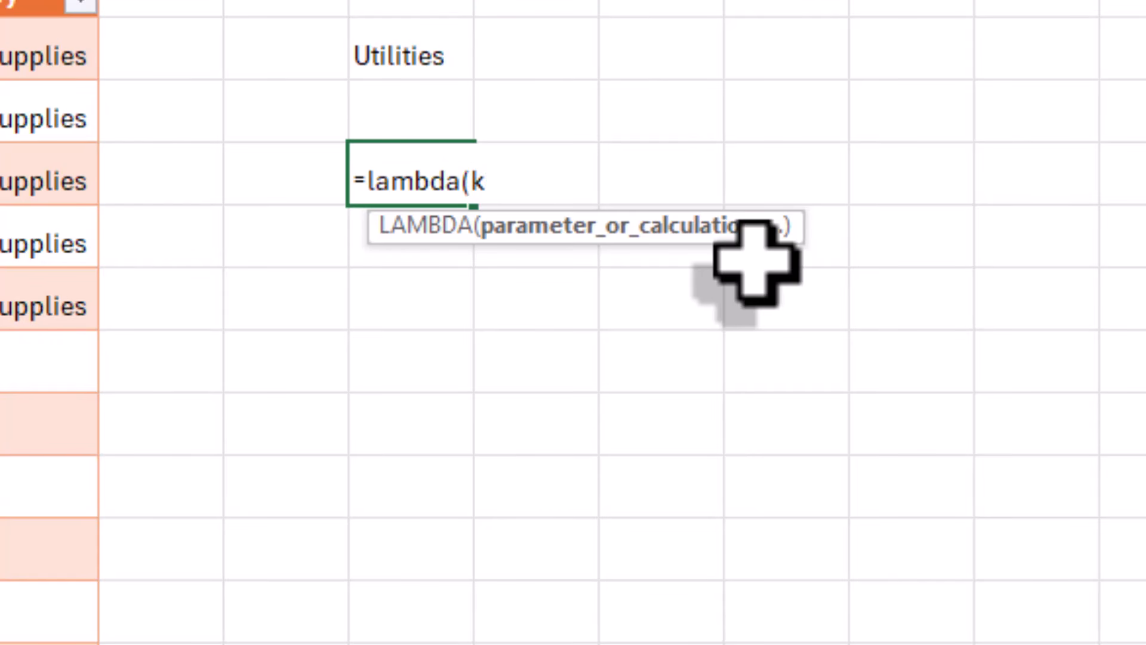
pyautogui.write('text,')
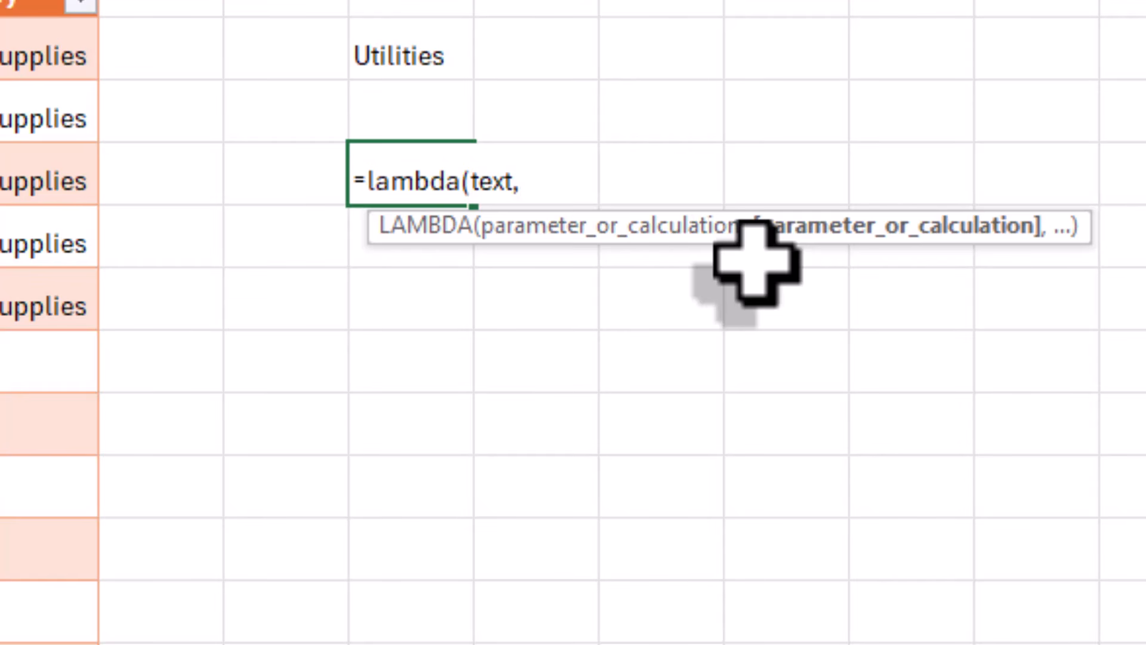
pyautogui.write('key')
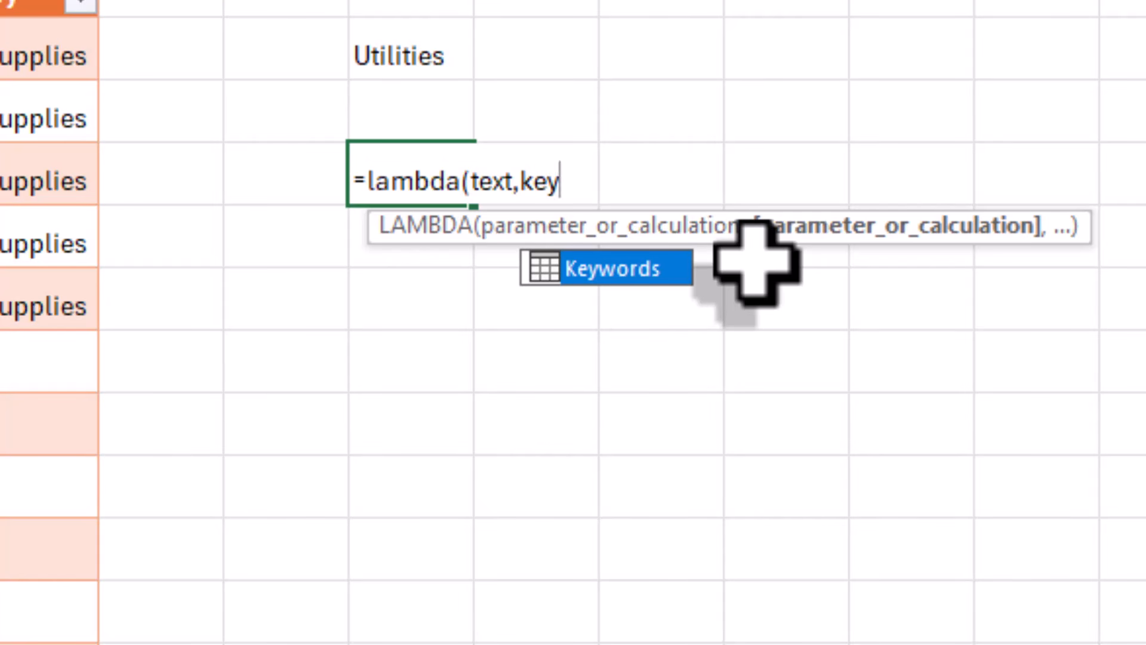
pyautogui.write('words,')
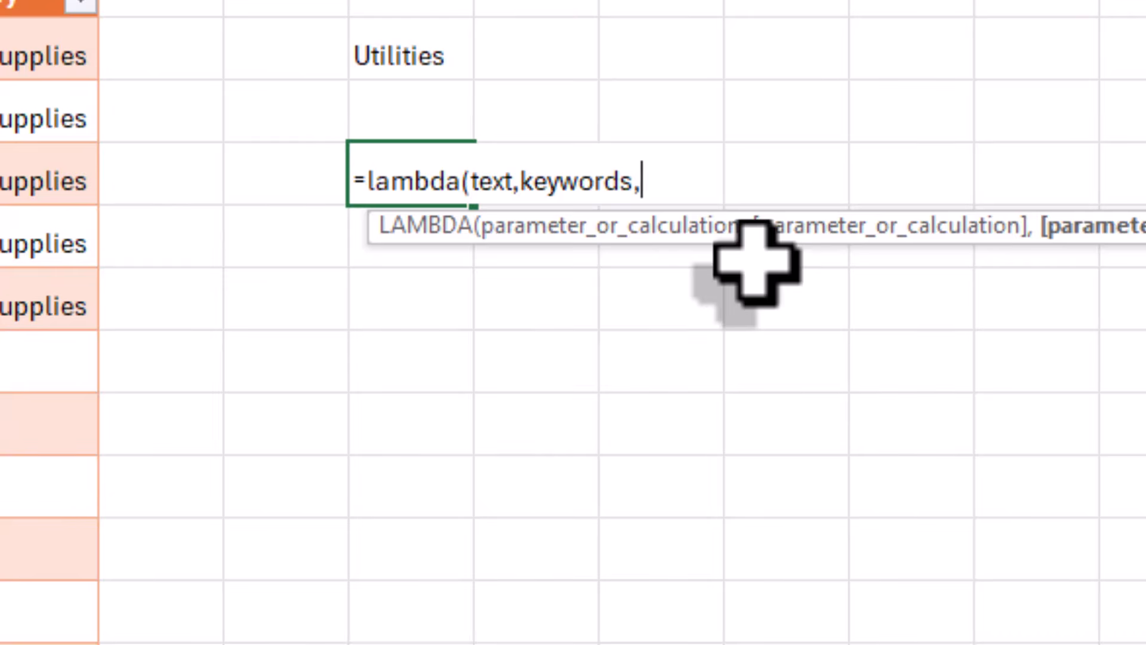
pyautogui.write('categor')
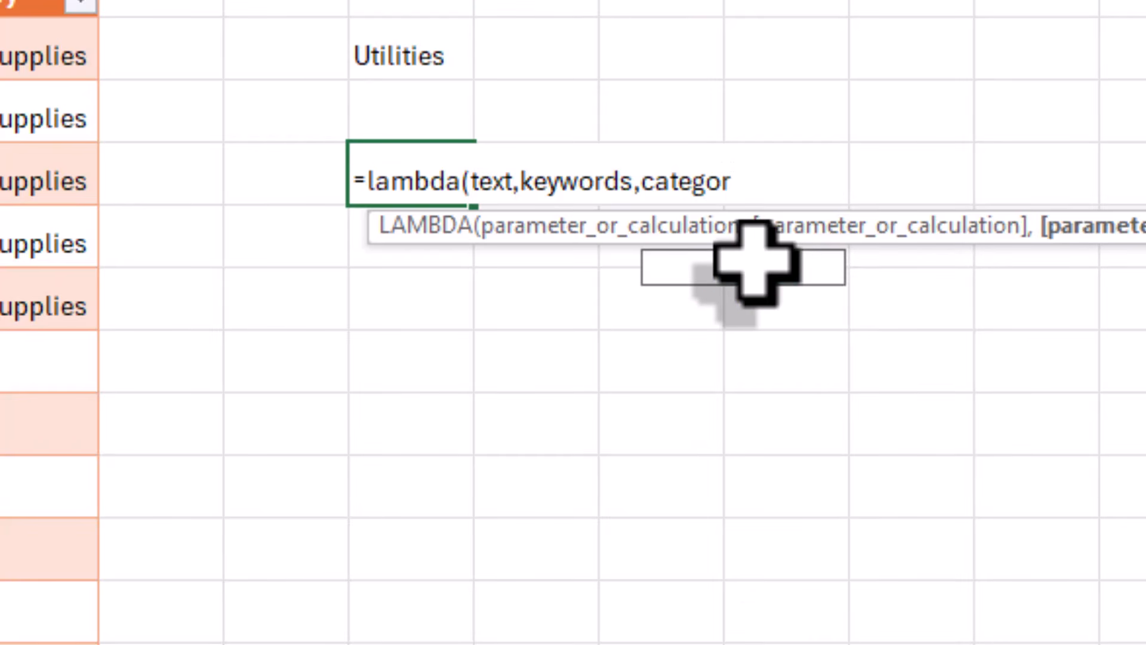
pyautogui.write('ies,')
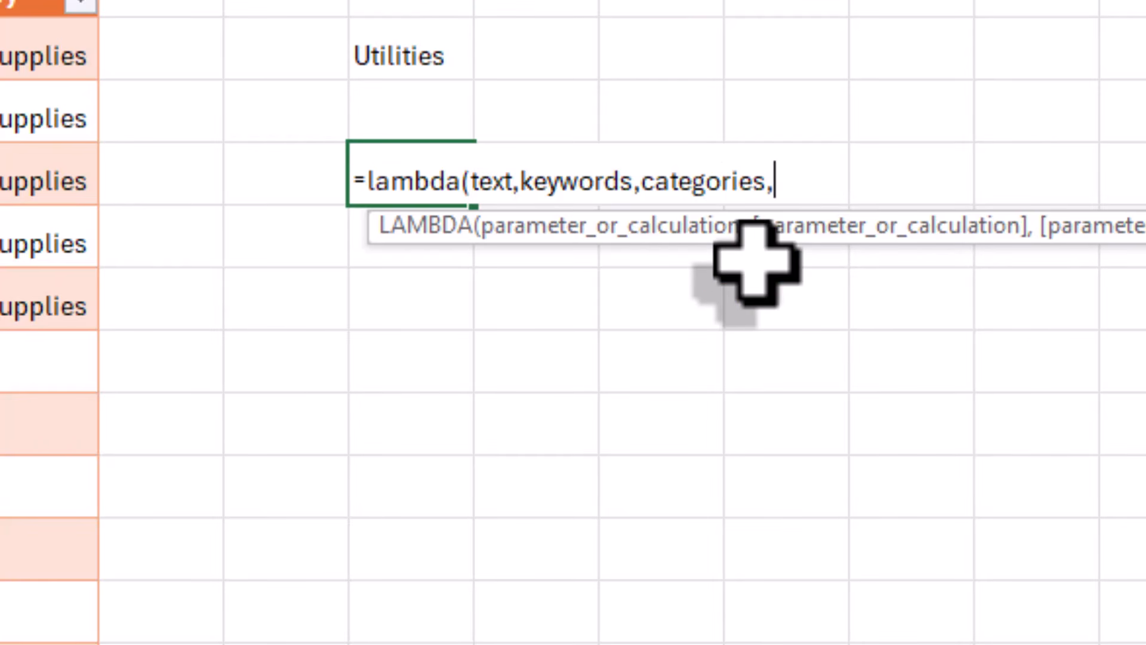
pyautogui.hotkey('alt', 'Return')
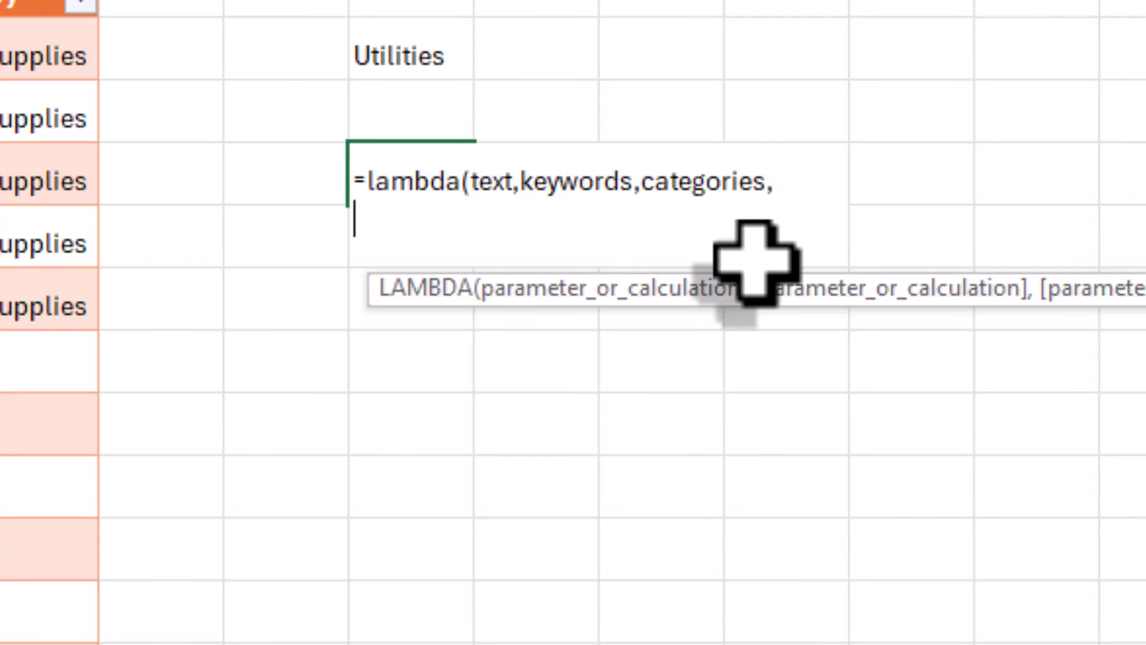
# Add the calculation's opening to the LAMBDA: INDEX around FILTER on categories, with ISNUMBER as the start of the include condition
pyautogui.write('inex')
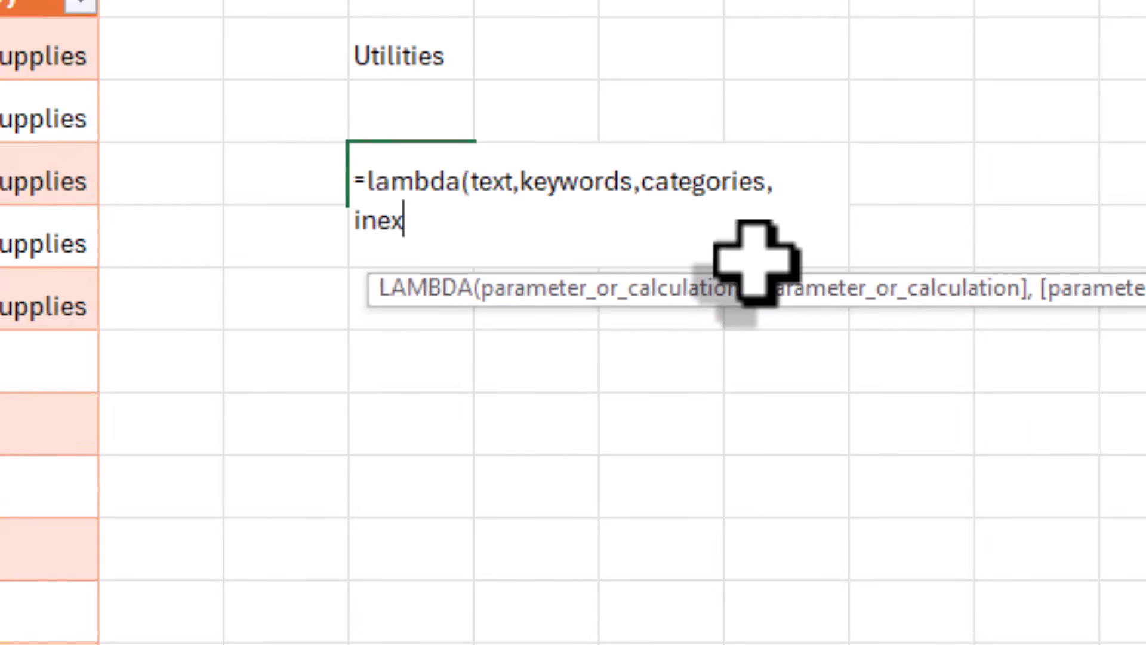
pyautogui.press('BackSpace')
pyautogui.press('BackSpace')
pyautogui.write('de')
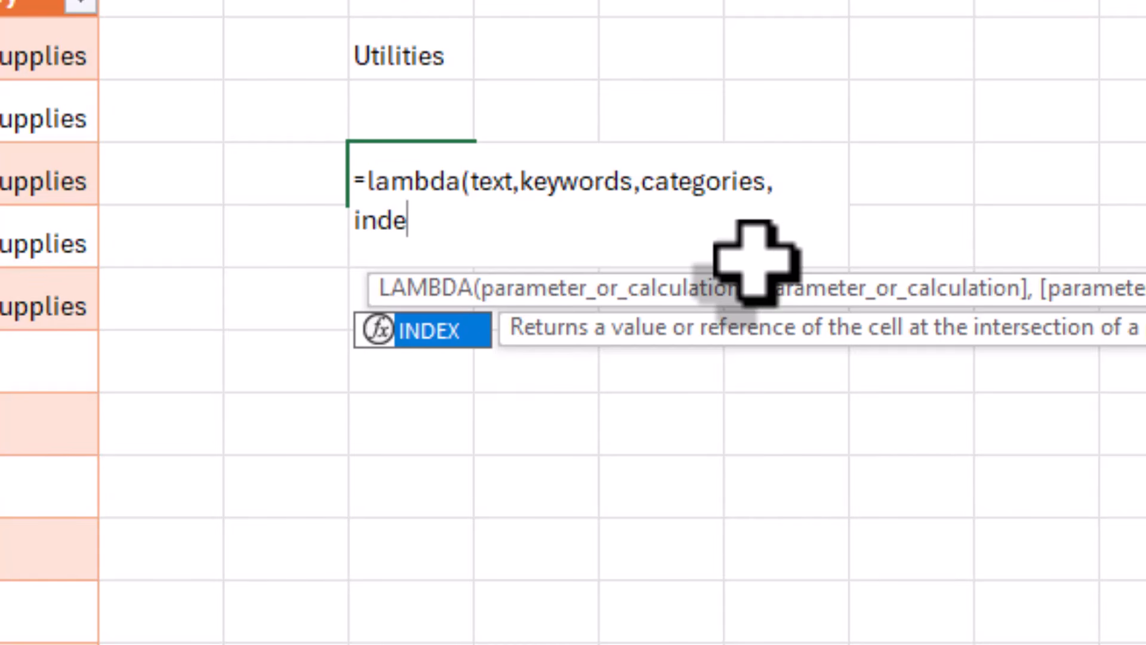
pyautogui.write('x(fi')
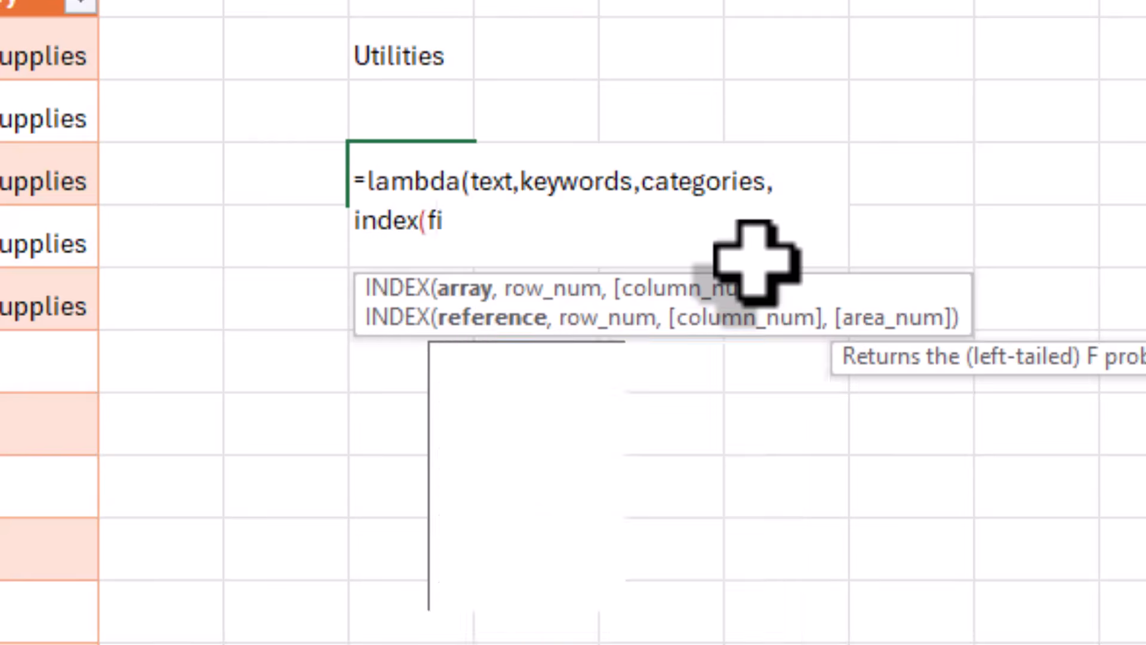
pyautogui.write('lter(categories,')
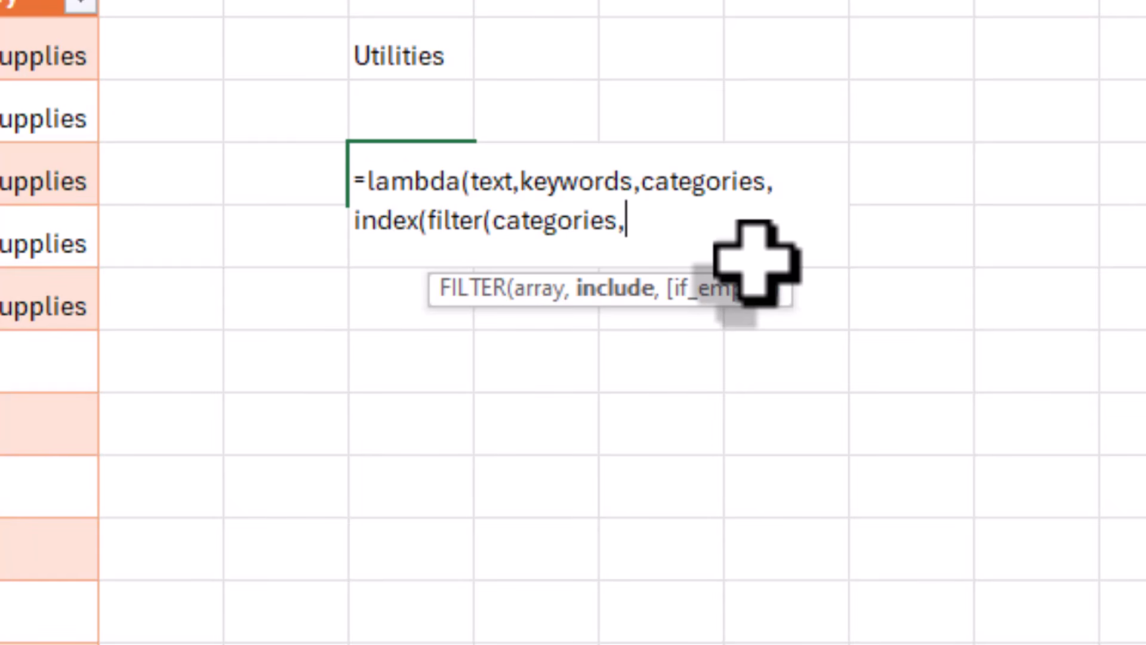
pyautogui.write('is')
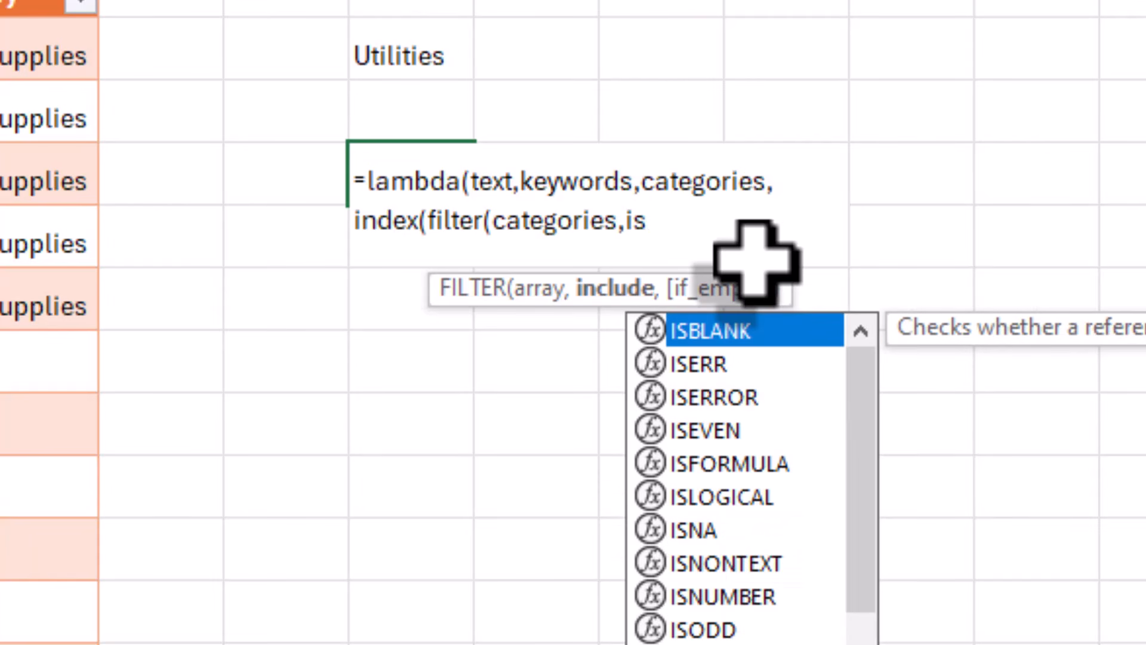
pyautogui.write('n')
pyautogui.press('Down')
pyautogui.press('Down')
pyautogui.press('Tab')
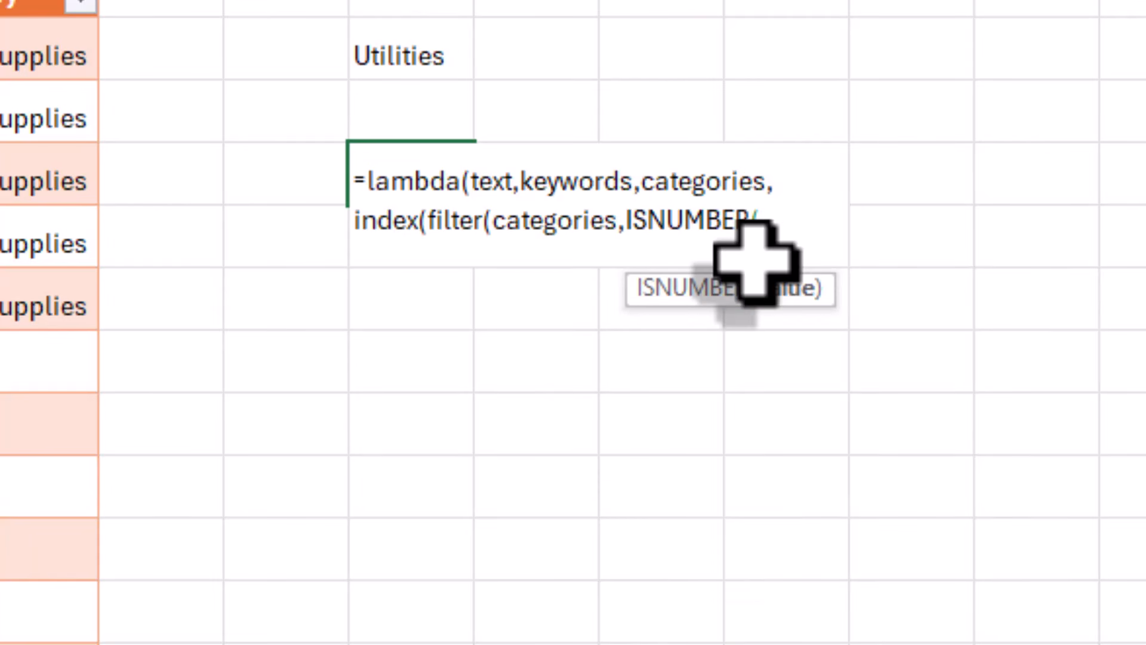
# Complete the J5 LAMBDA with SEARCH(keywords,text) inside ISNUMBER and row number 1 for INDEX, and commit the formula
pyautogui.write('se')
pyautogui.press('Tab')
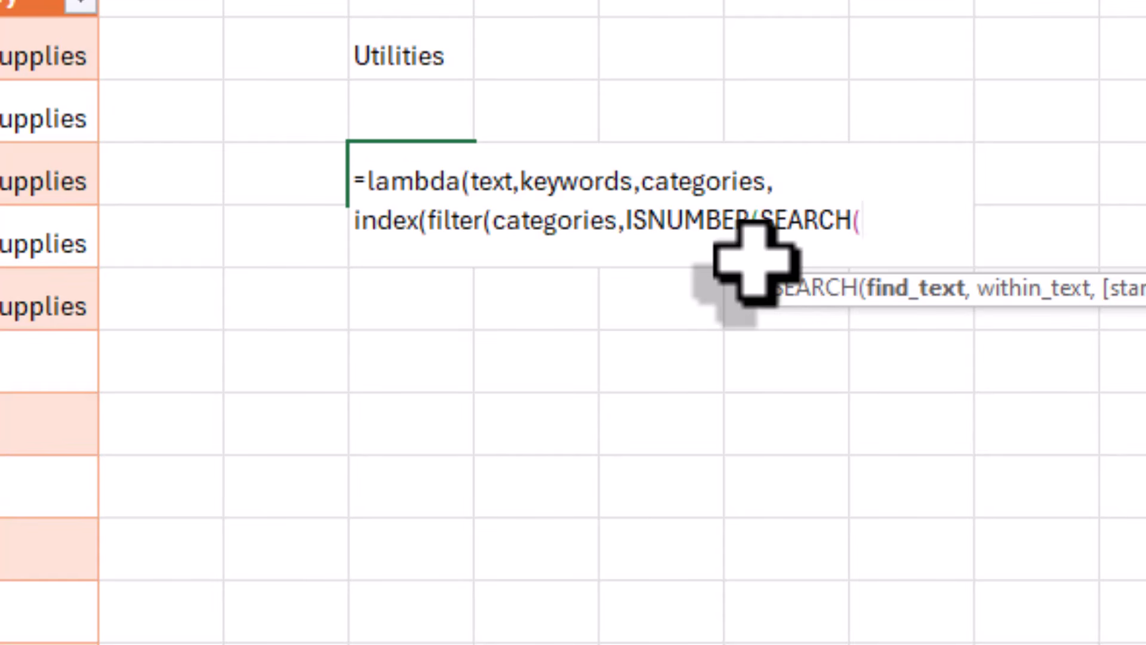
pyautogui.write('keywords,t')
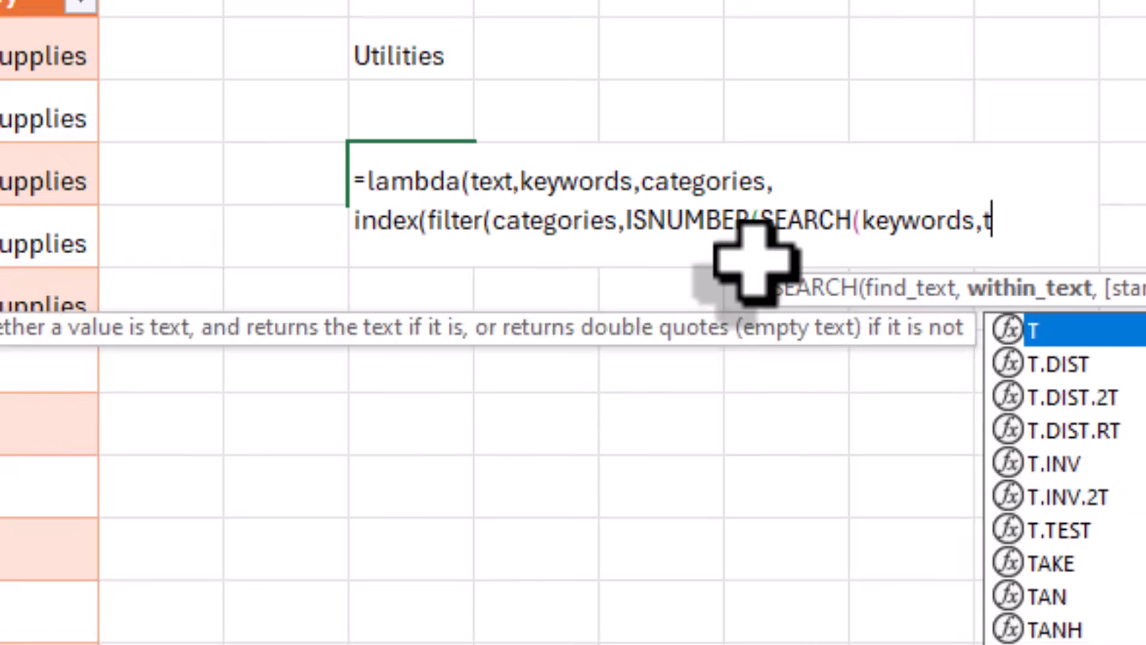
pyautogui.write('ext))),1)')
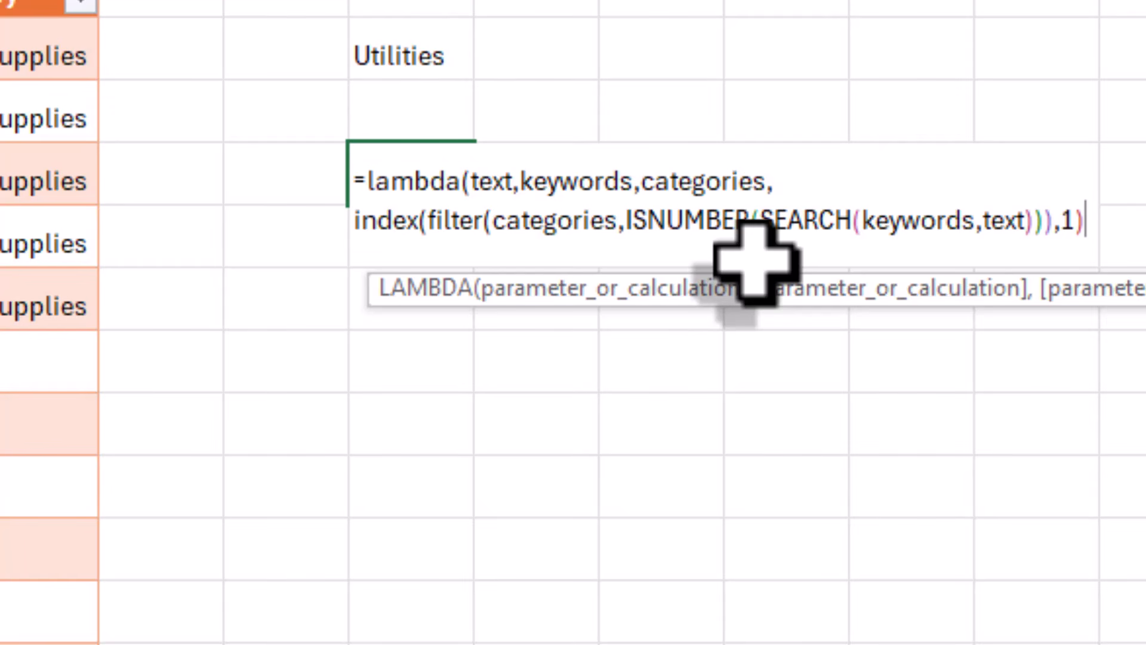
pyautogui.write(')')
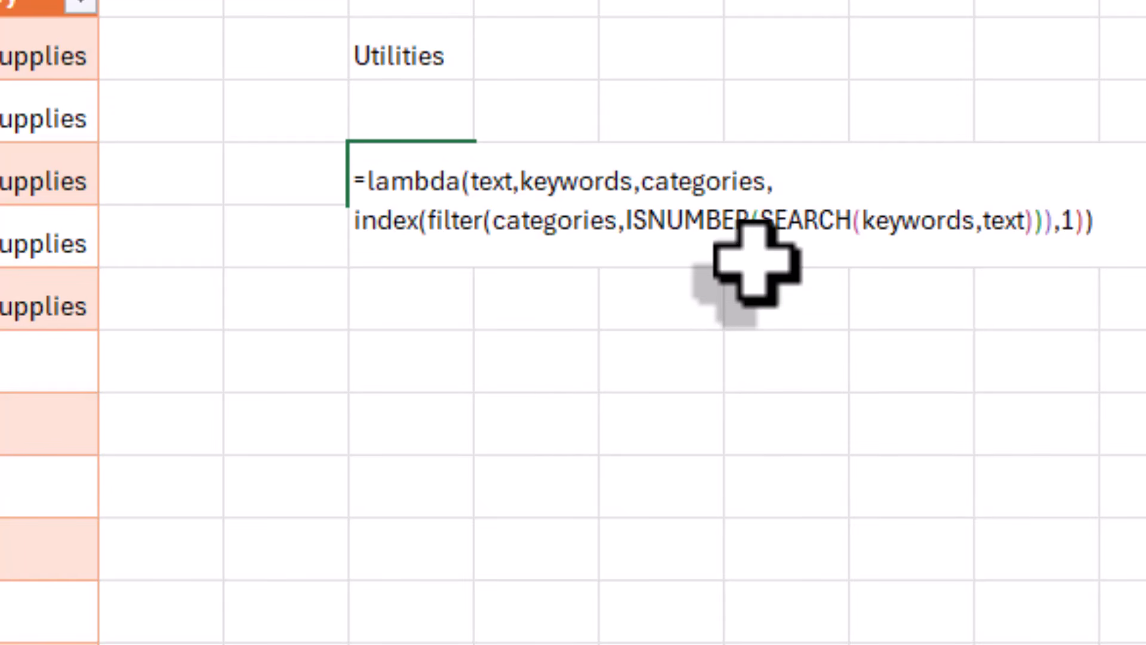
pyautogui.press('Return')
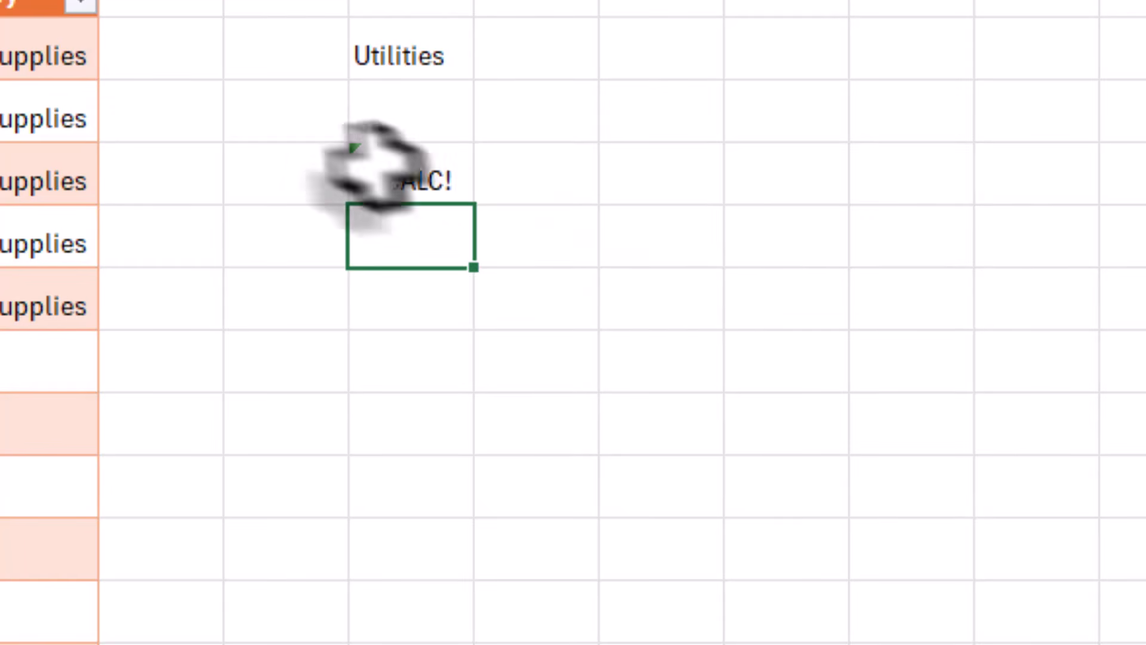
# Copy the full text of the LAMBDA formula in J5 and leave the cell unchanged
pyautogui.click(347, 154)
pyautogui.click(410, 172)
pyautogui.click(526, 214)
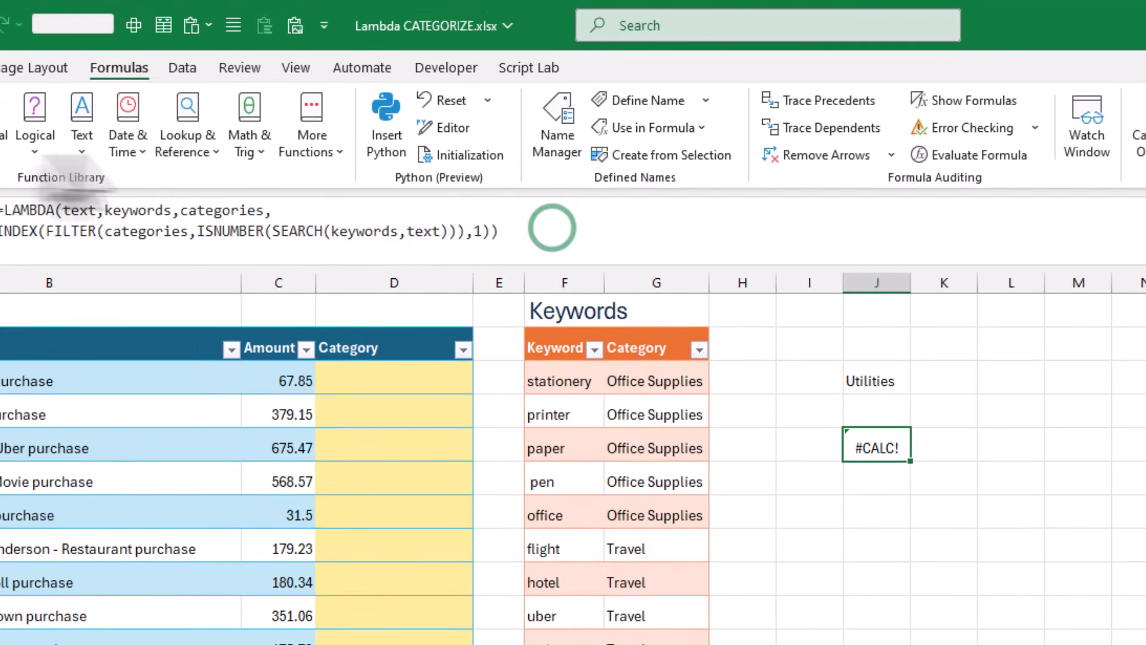
pyautogui.tripleClick(562, 233)
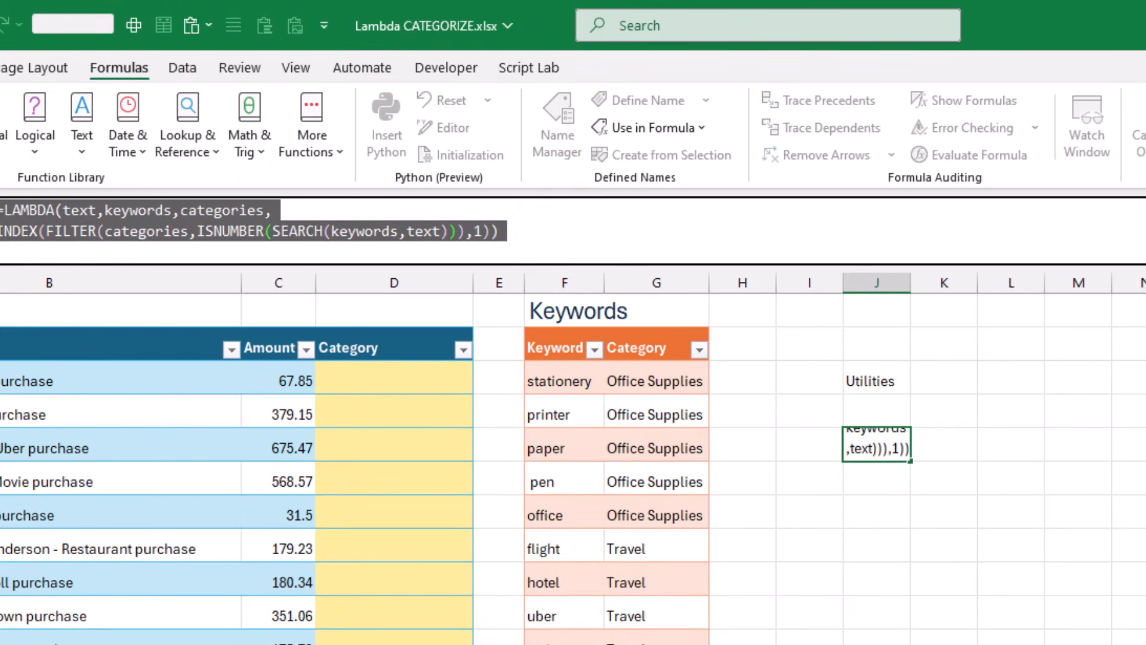
pyautogui.press('Return')
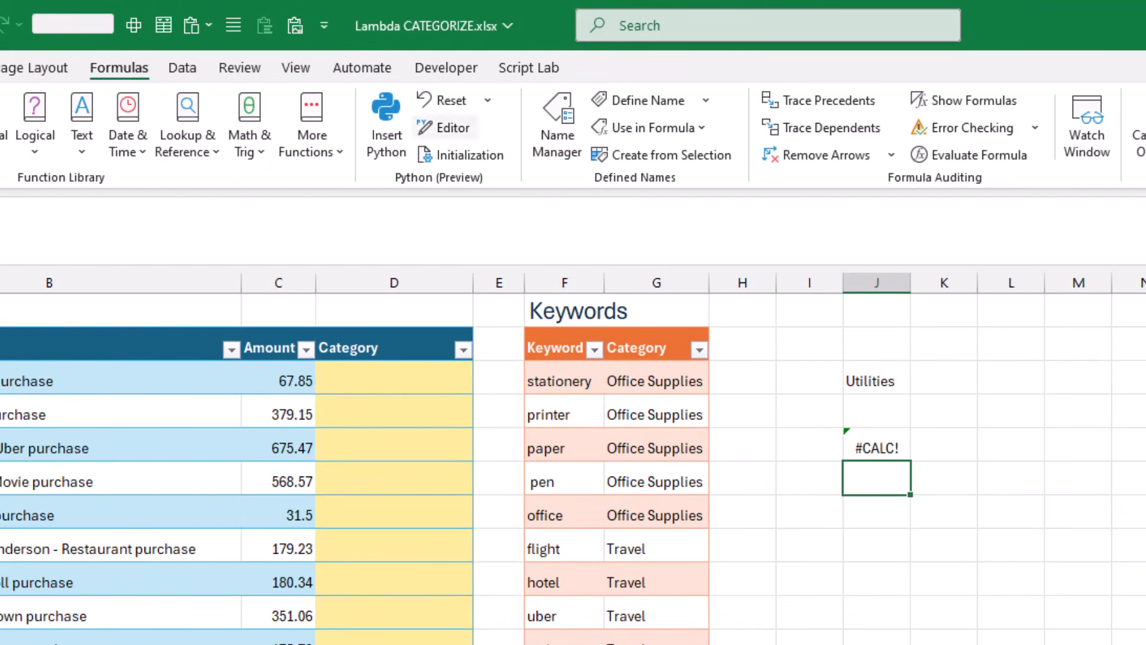
# Define a workbook-scoped name CATEGORIZE_BY_KEYWORDS that refers to the copied LAMBDA formula instead of the default cell reference
pyautogui.click(548, 144)
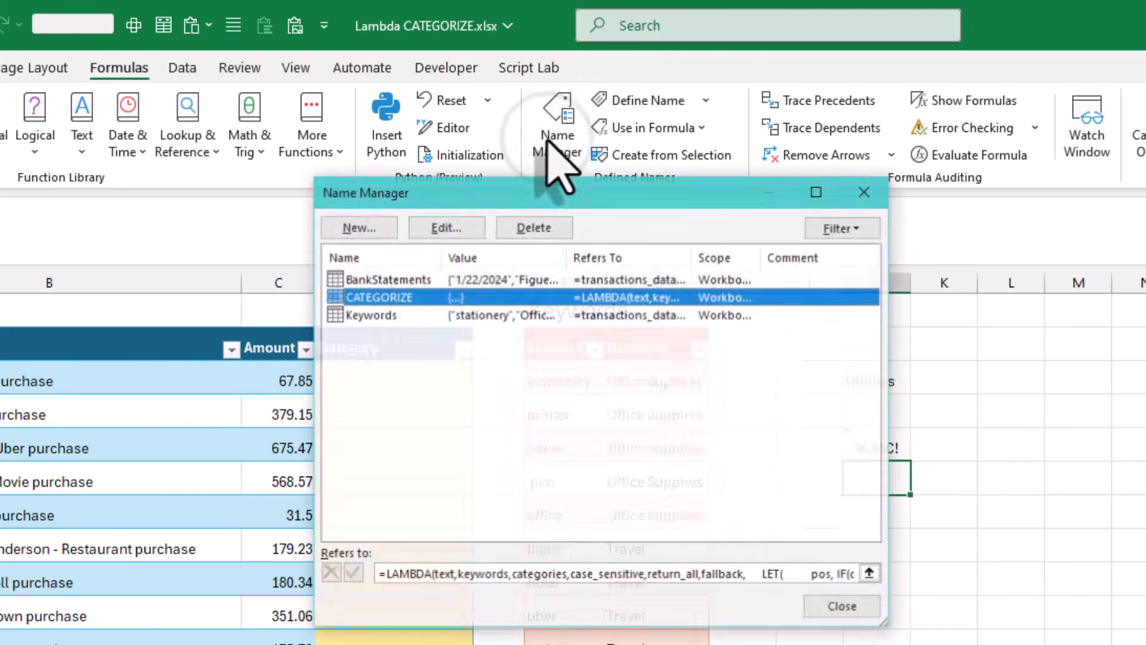
pyautogui.click(363, 229)
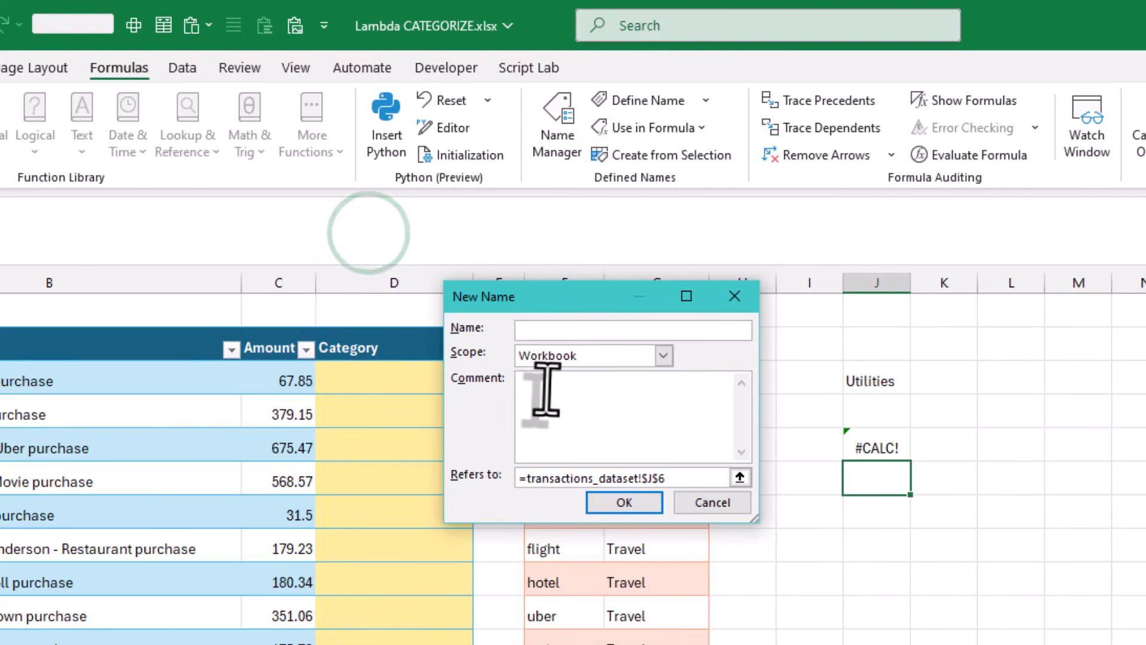
pyautogui.write('CATEGORIZE_BY_KEYWORDS')
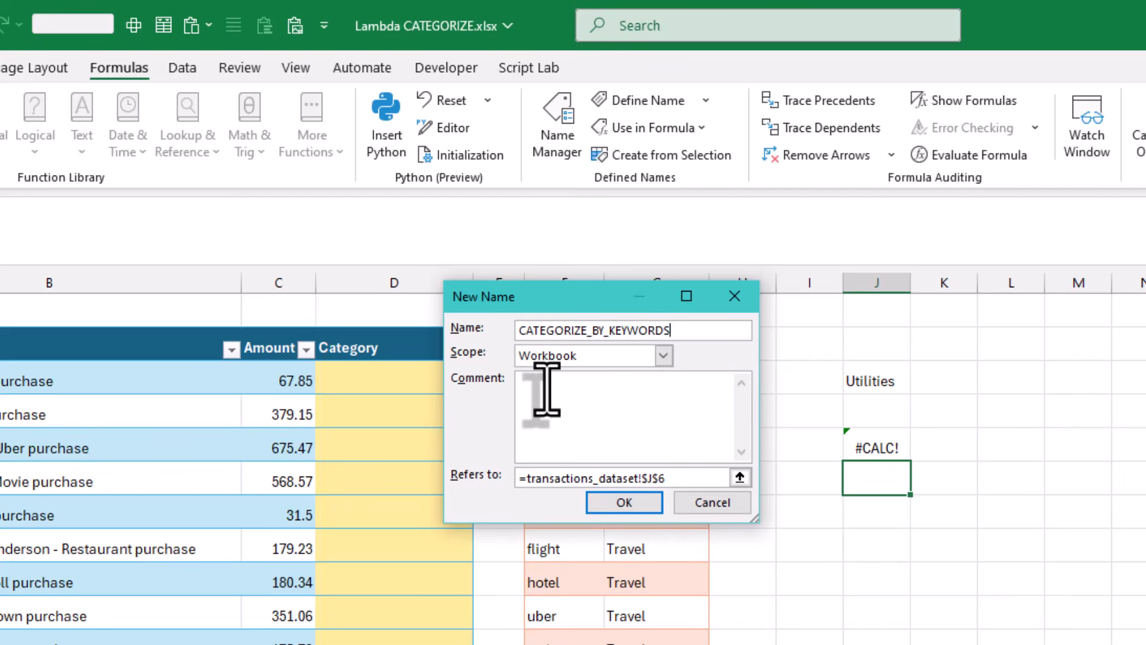
pyautogui.click(524, 477)
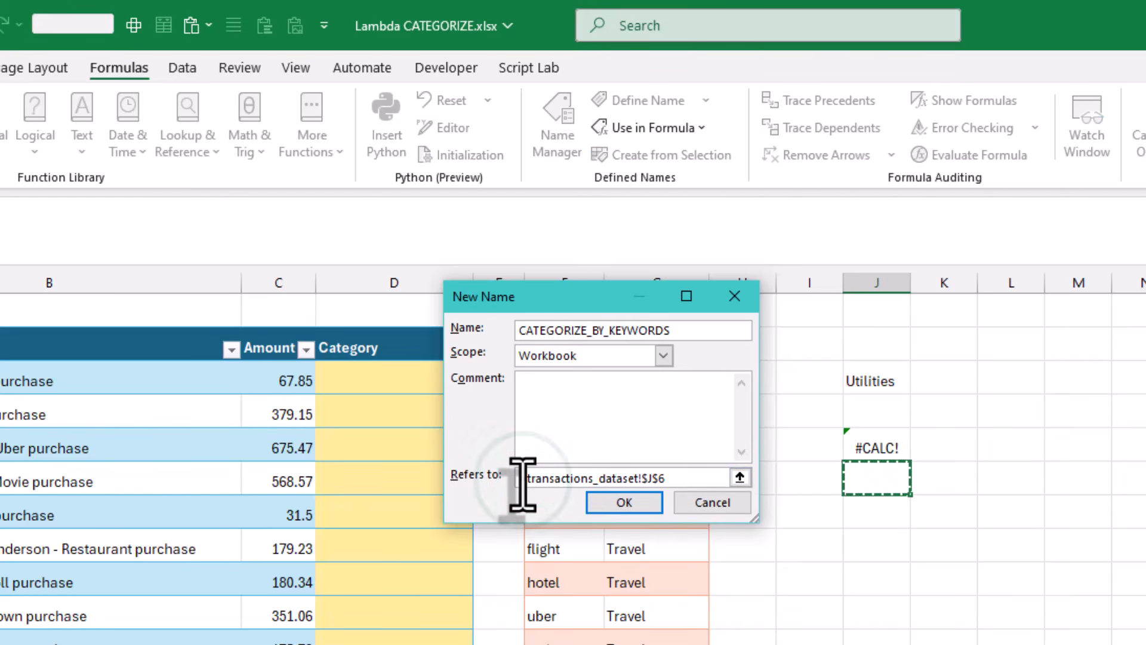
pyautogui.hotkey('shift', 'Down')
pyautogui.press('Delete')
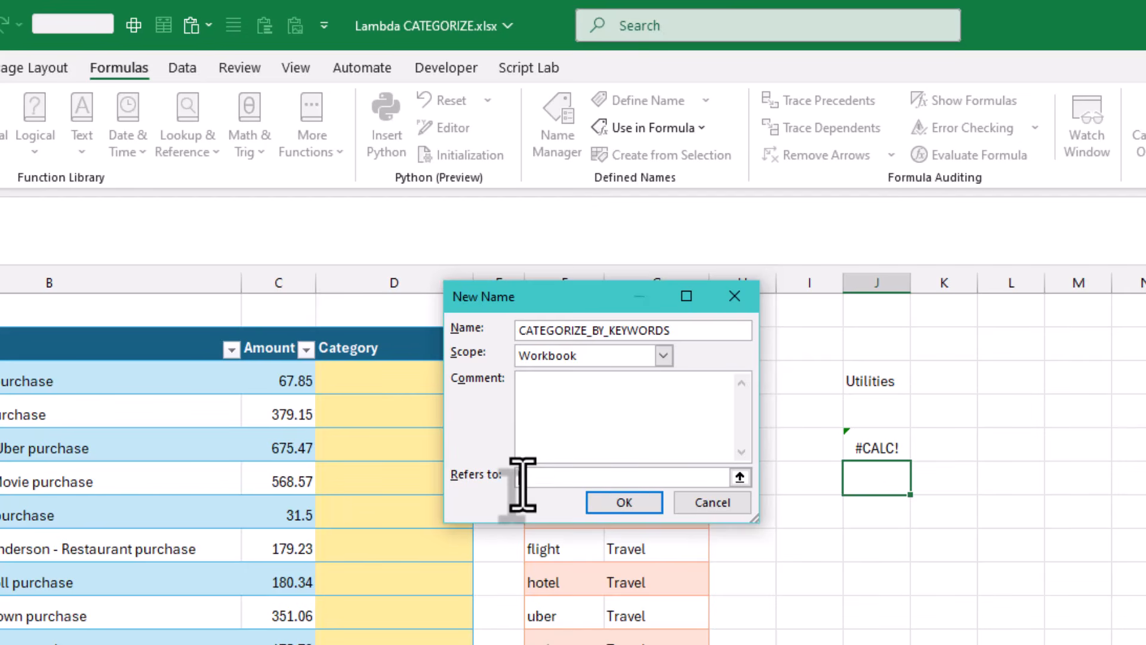
pyautogui.hotkey('ctrl', 'v')
pyautogui.press('Return')
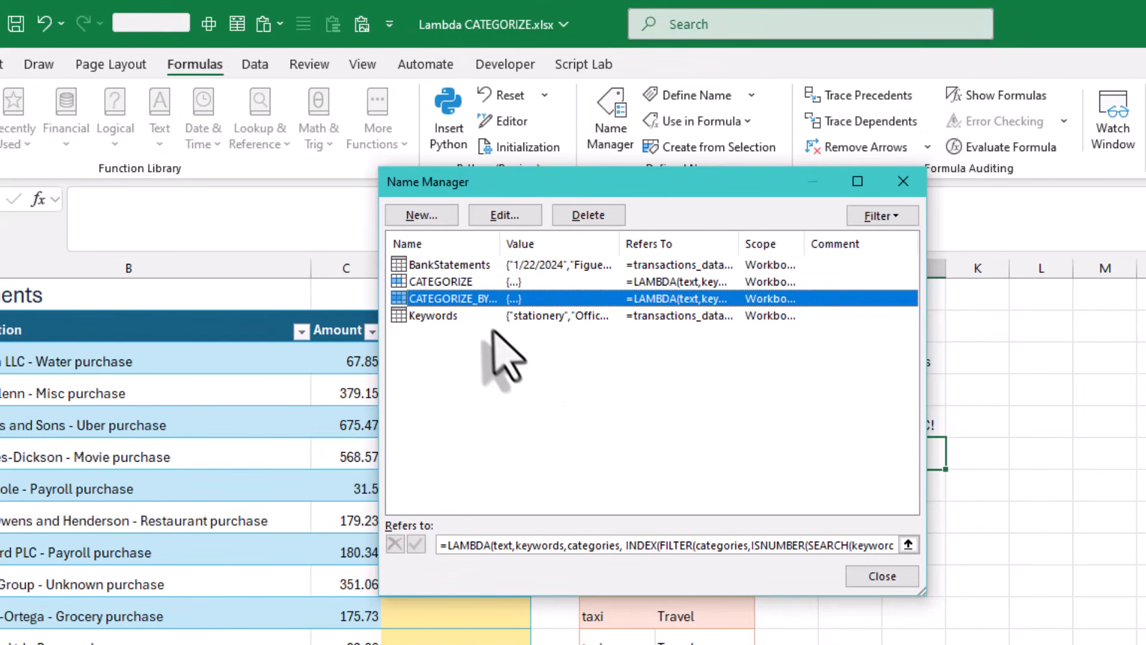
# Widen the Name column in the Name Manager to check the full name of the new function, and close the dialog
pyautogui.doubleClick(472, 304)
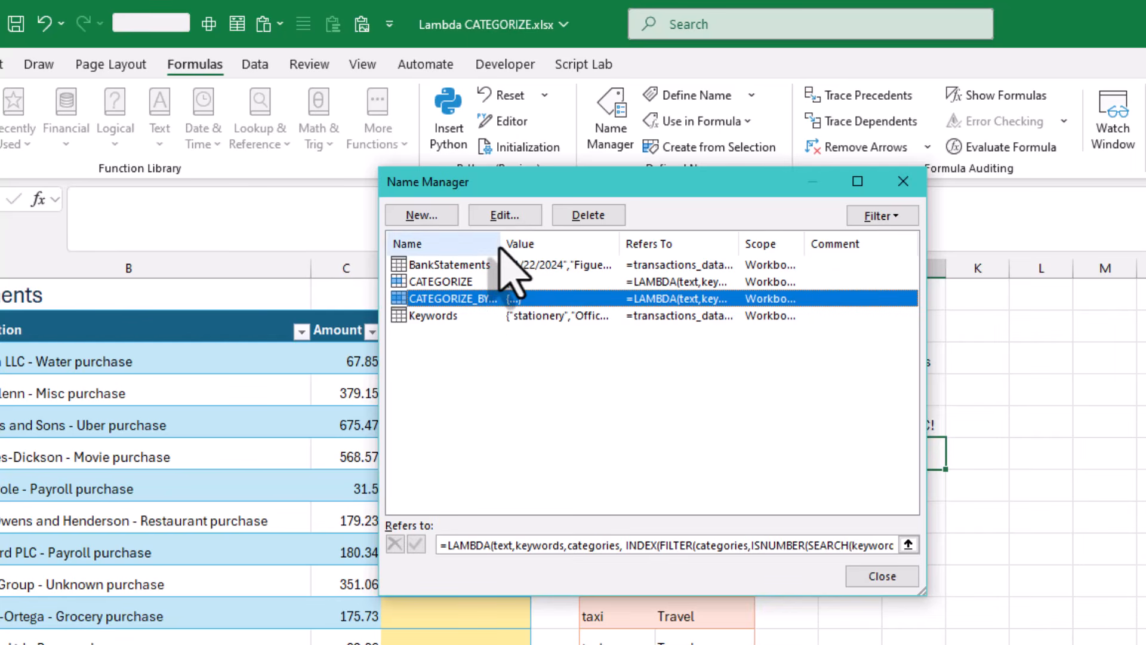
pyautogui.moveTo(499, 244); pyautogui.dragTo(597, 244)
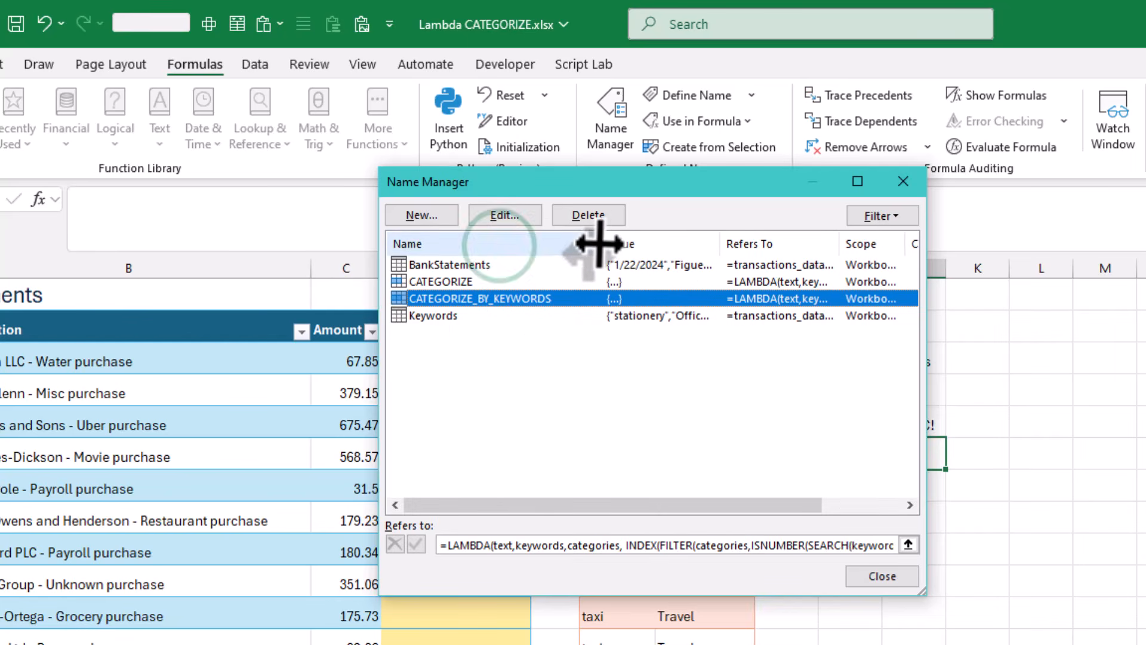
pyautogui.click(882, 576)
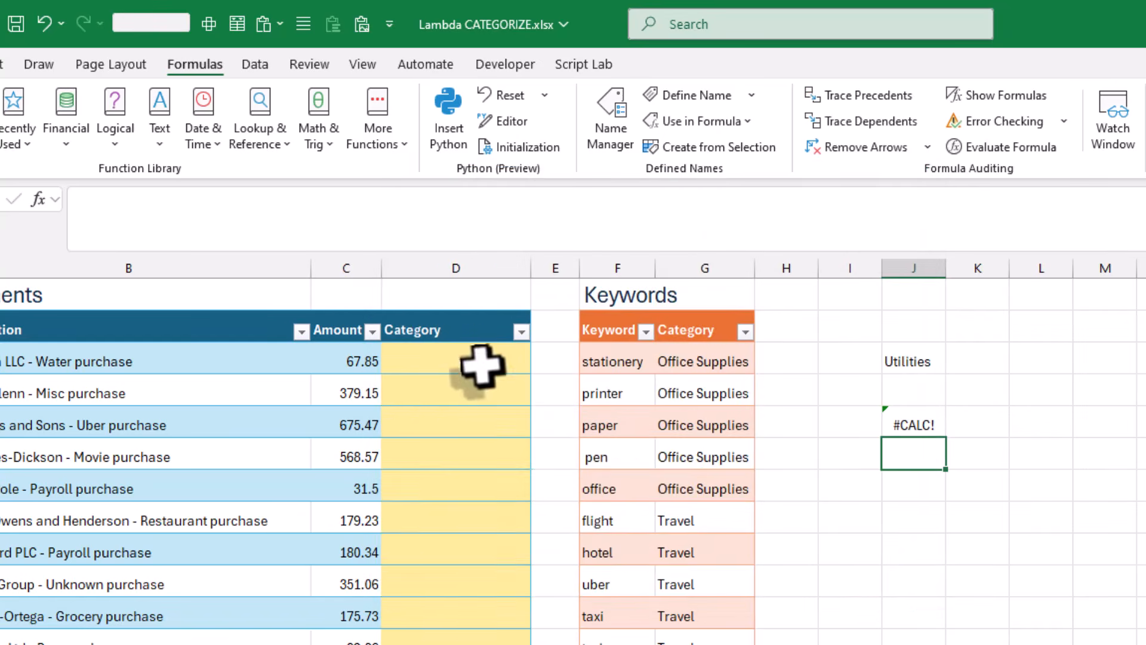
# Start a CATEGORIZE_BY_KEYWORDS formula in the first Category cell, D3, with the row's Description as the text argument
pyautogui.click(481, 364)
pyautogui.write('=c')
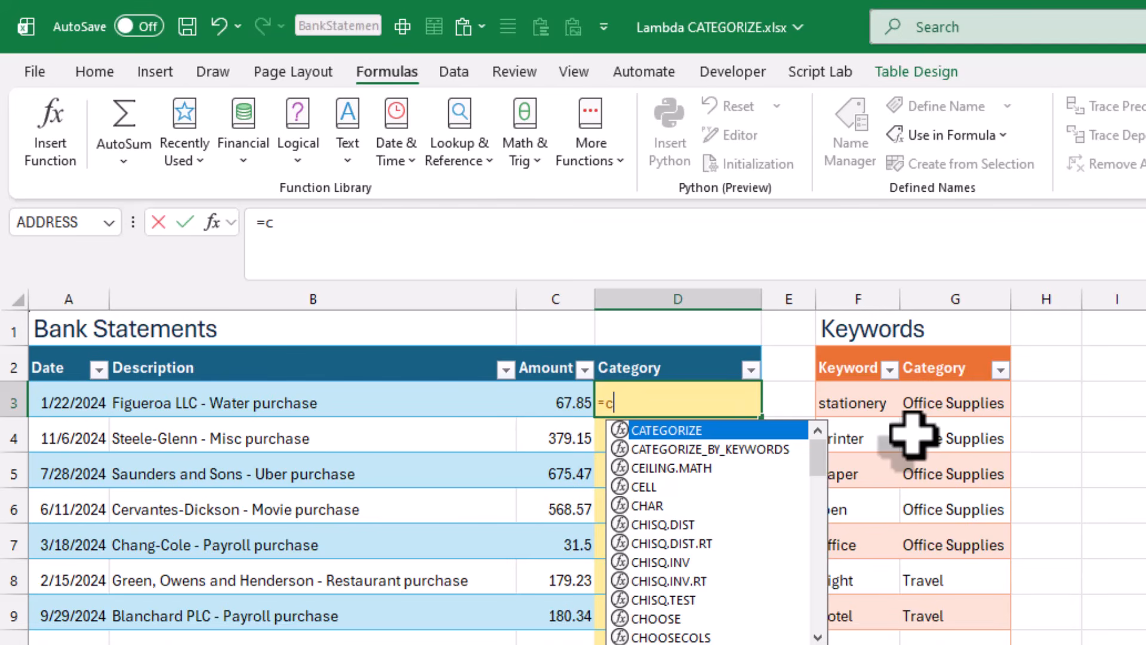
pyautogui.press('Down')
pyautogui.press('Tab')
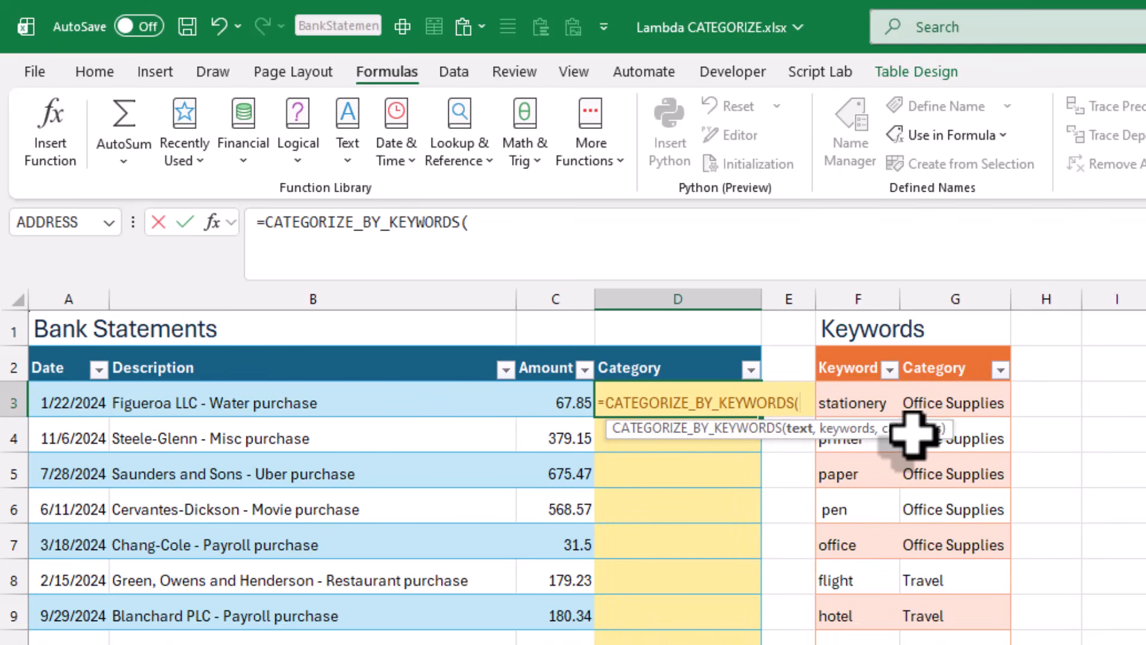
pyautogui.click(370, 396)
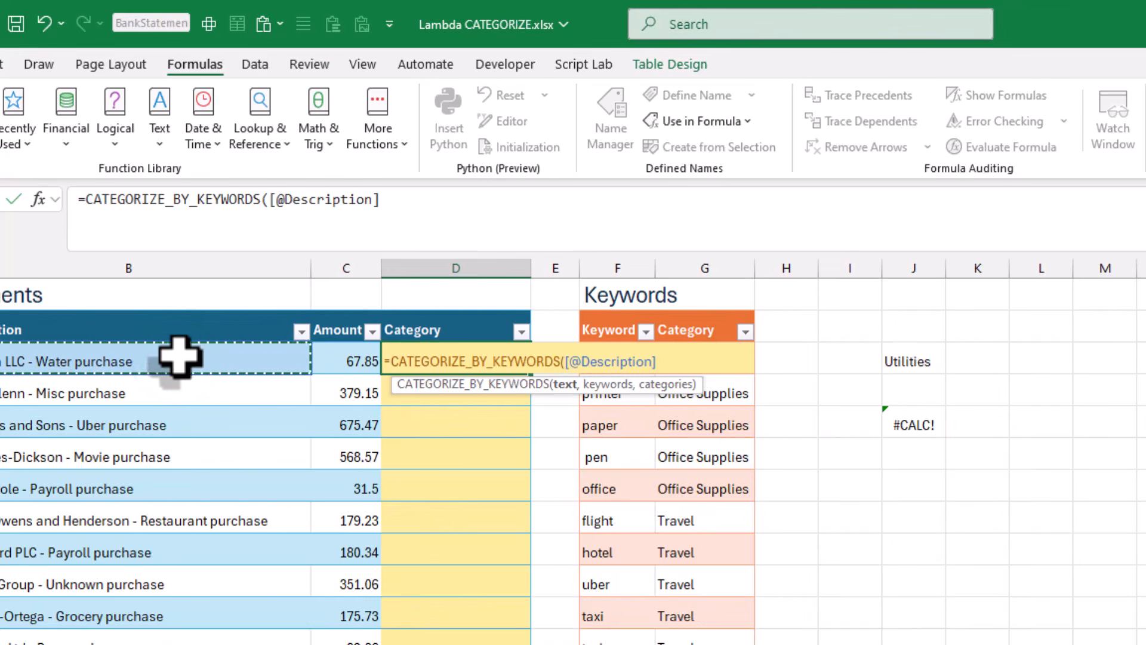
pyautogui.write(',')
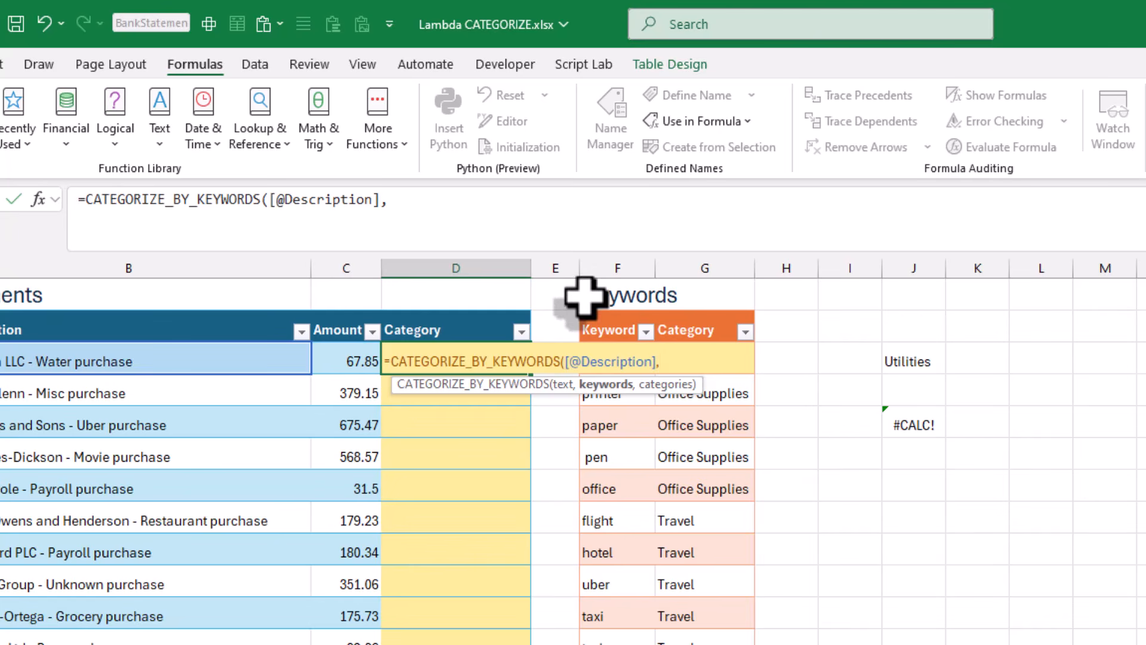
# Complete the D3 formula with Keywords[Keyword] as keywords and Keywords[Category] as categories, and commit it
pyautogui.click(619, 312)
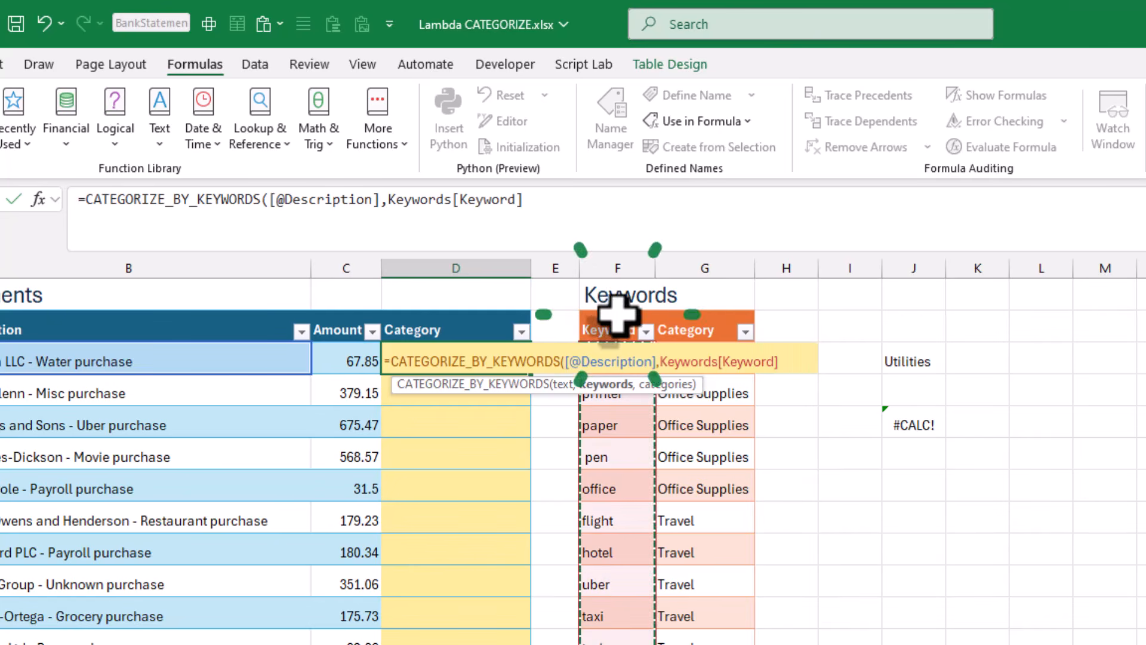
pyautogui.write(',')
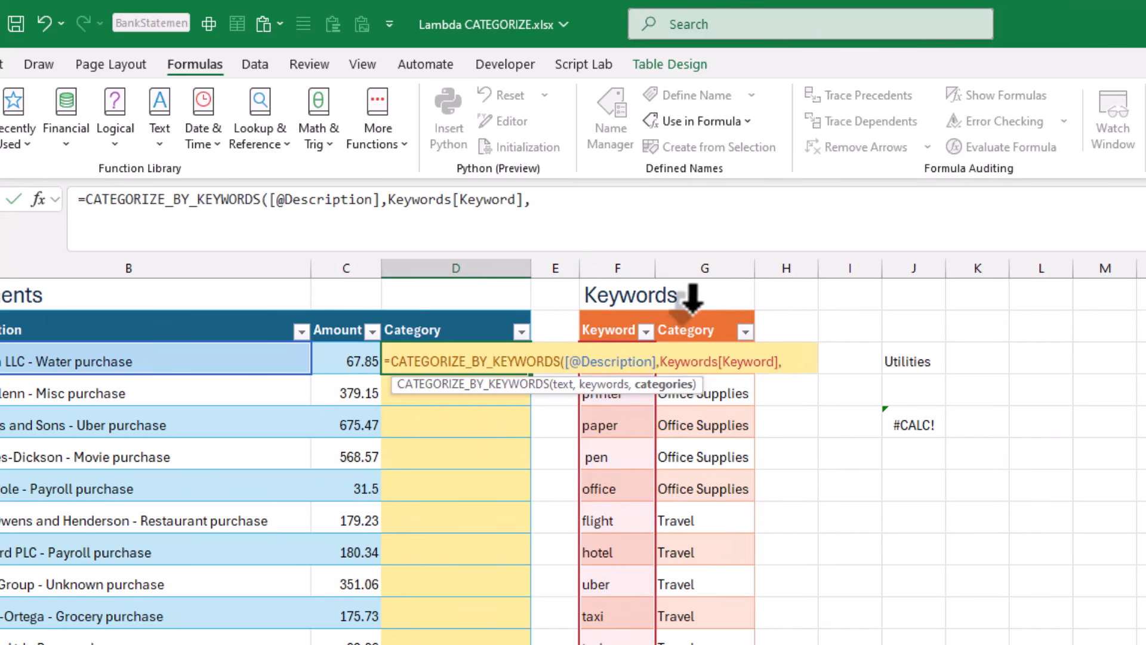
pyautogui.click(693, 298)
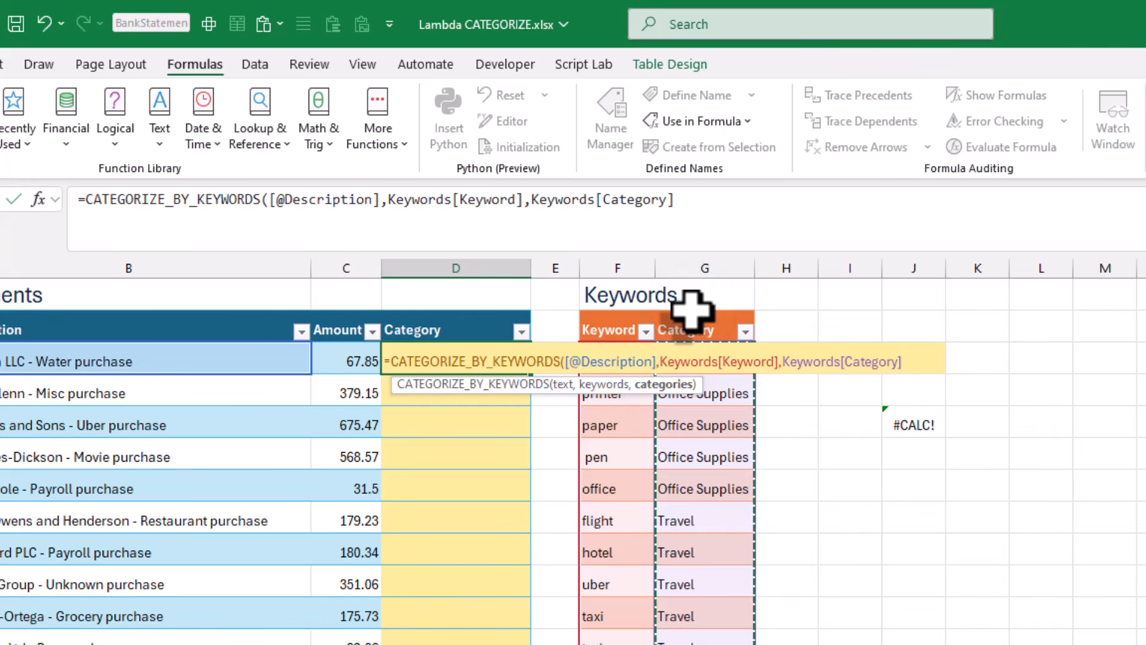
pyautogui.write(')')
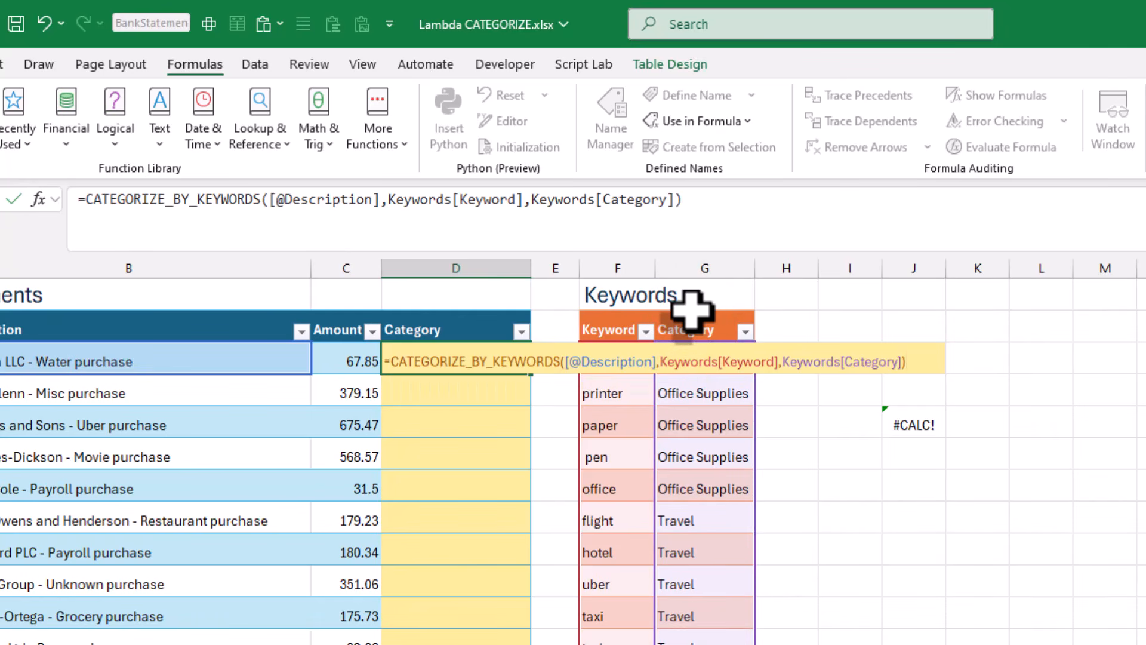
pyautogui.press('Return')
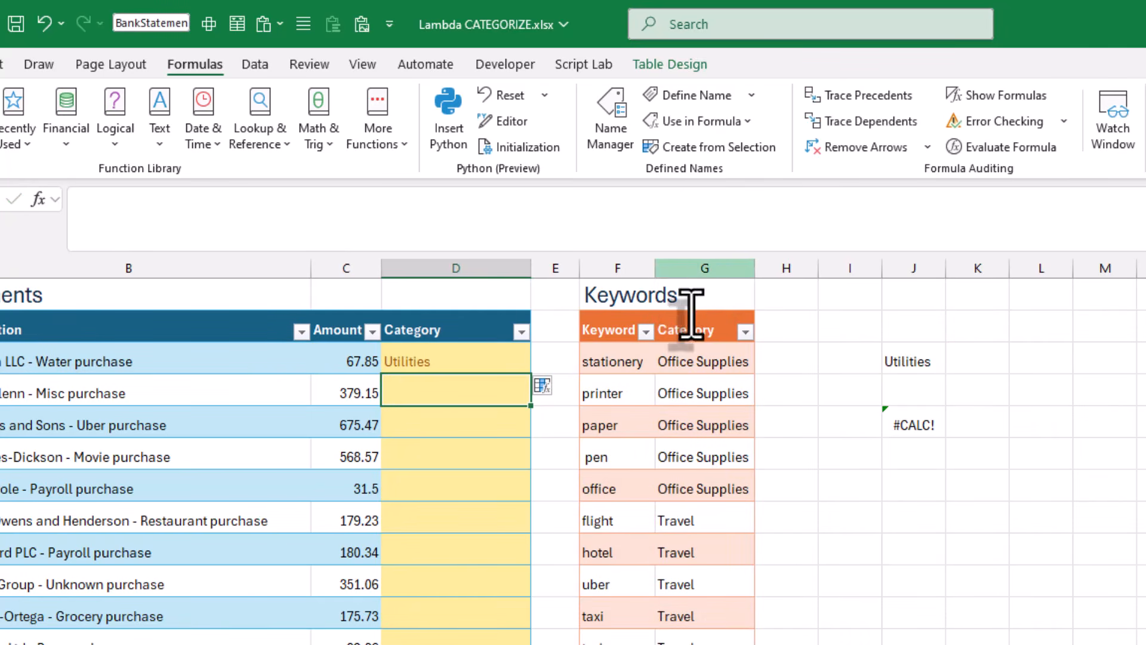
# Overwrite all cells in the bank statement Category column with the D3 formula and select D3
pyautogui.click(546, 386)
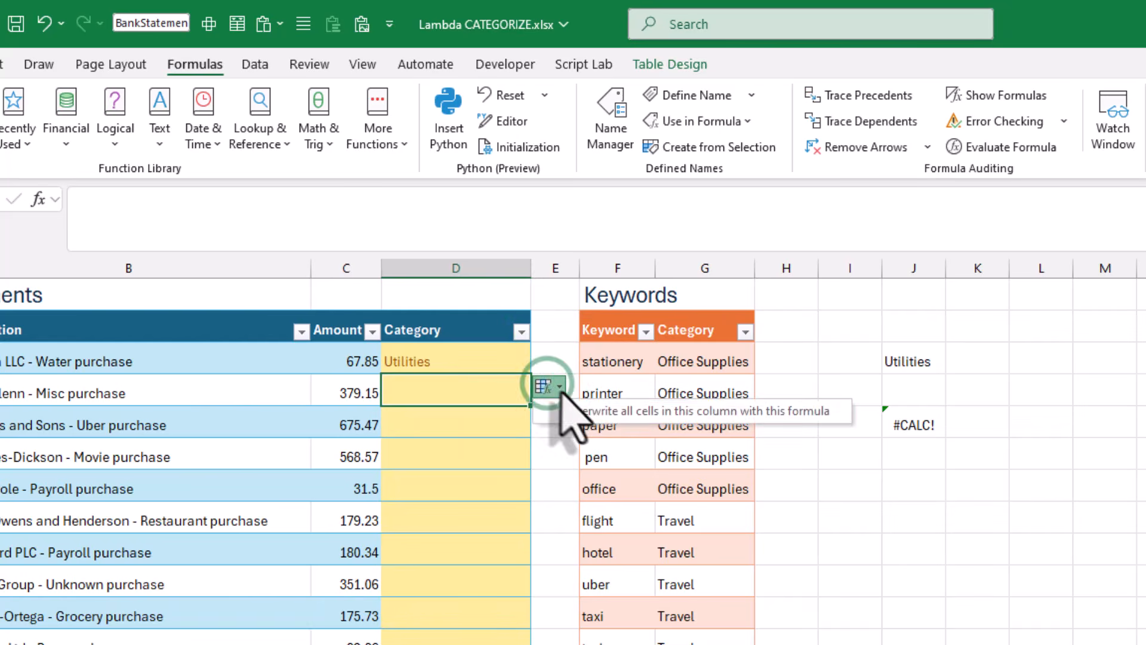
pyautogui.click(595, 411)
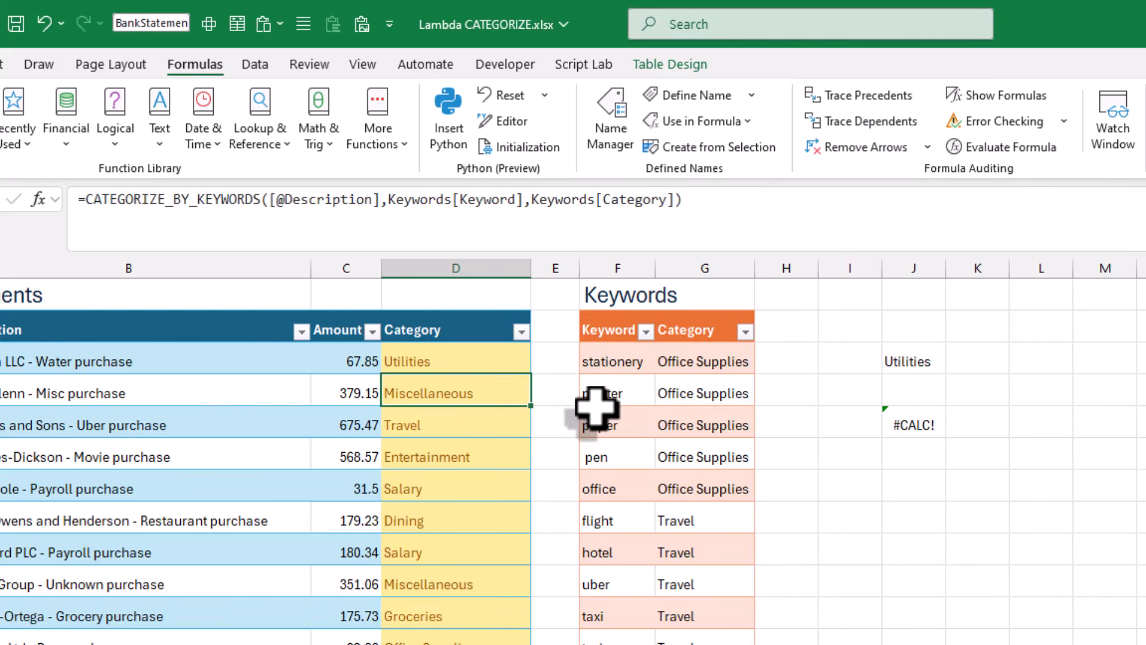
pyautogui.click(460, 355)
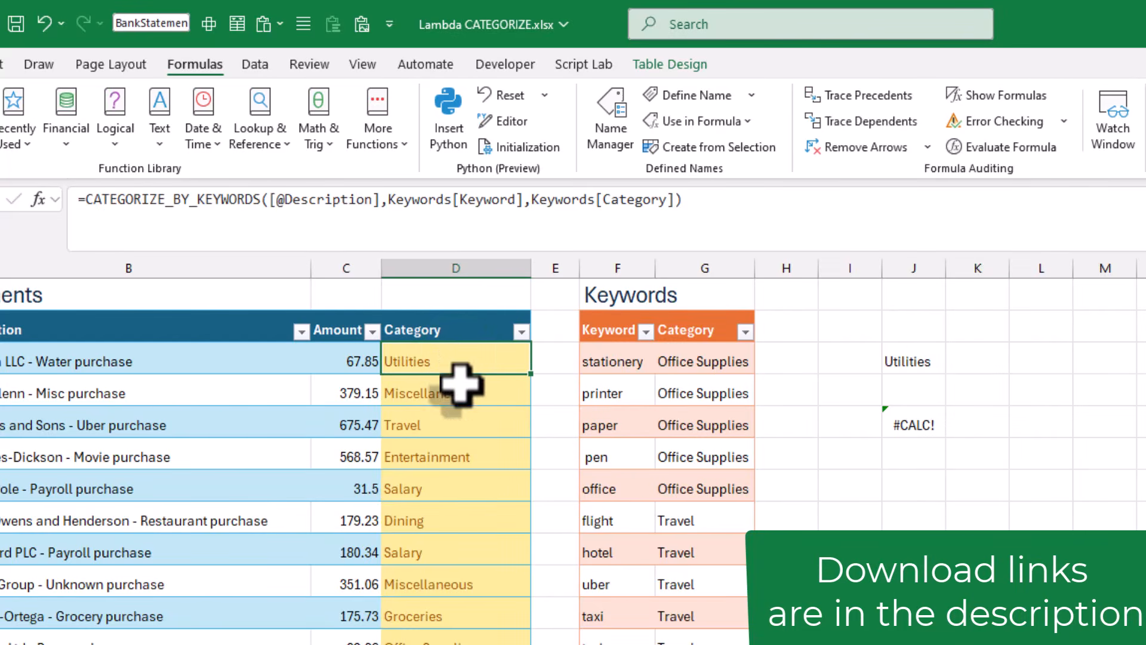